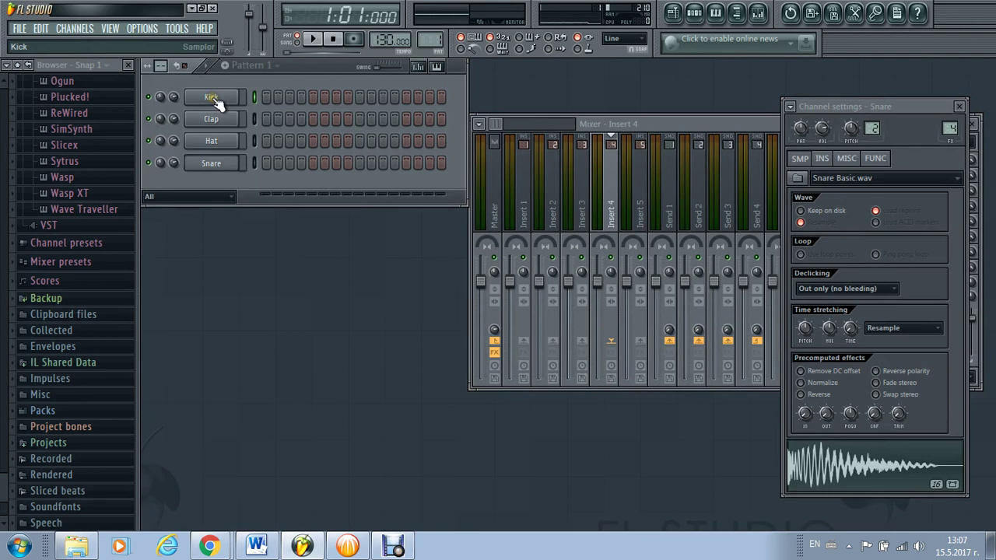
Draw four C5 notes in the Kick channel's piano roll, one on each beat of the first bar
right_click(218, 103)
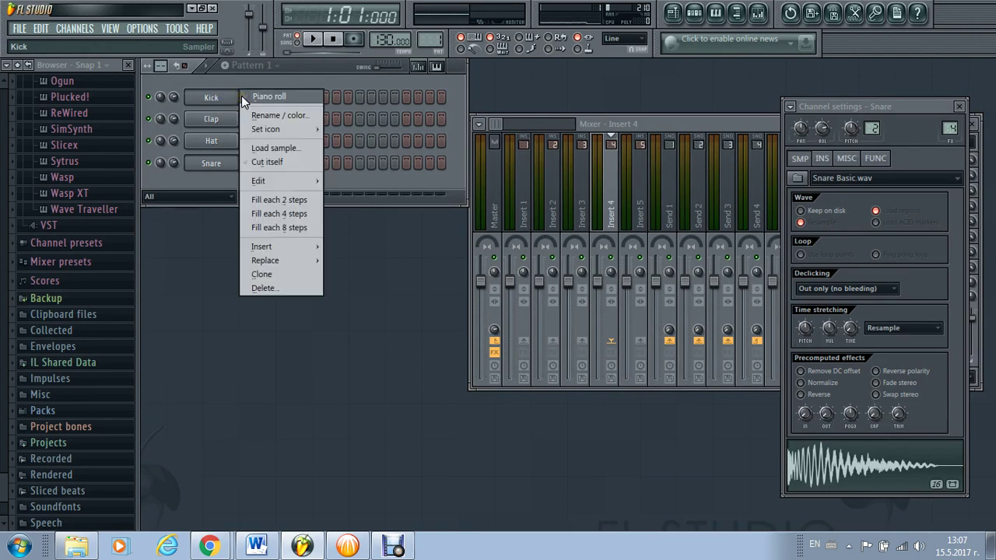
key("Escape")
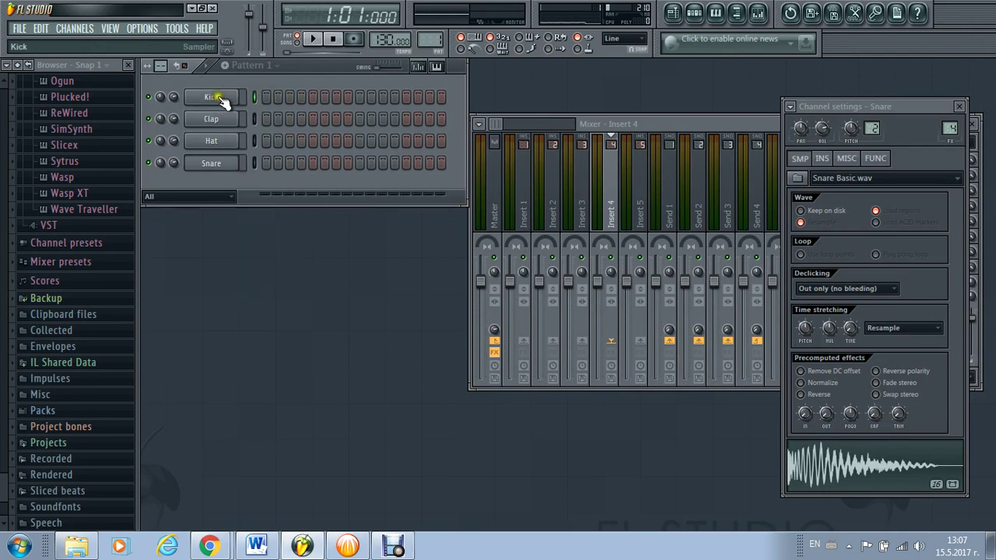
right_click(218, 96)
left_click(258, 97)
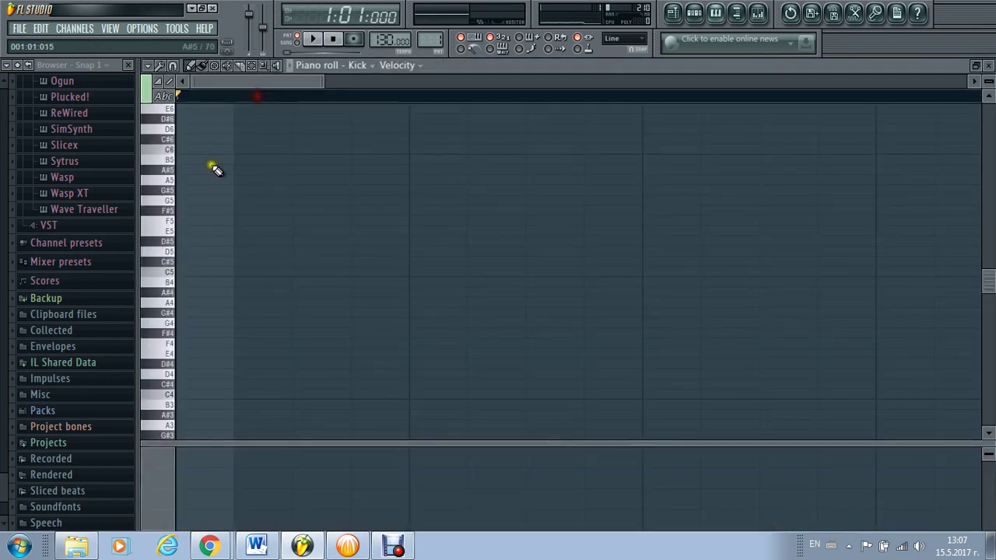
left_click(185, 273)
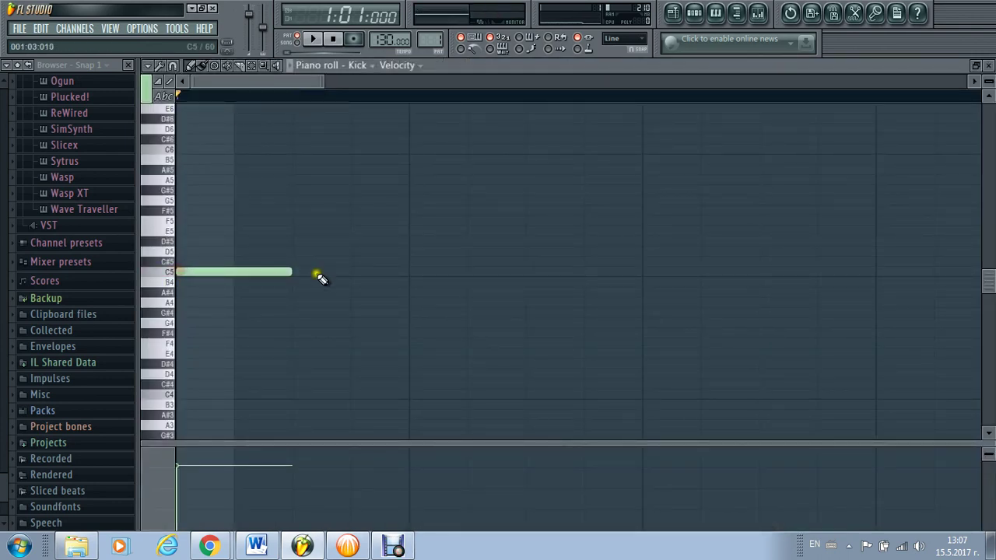
left_click(411, 273)
left_click(643, 273)
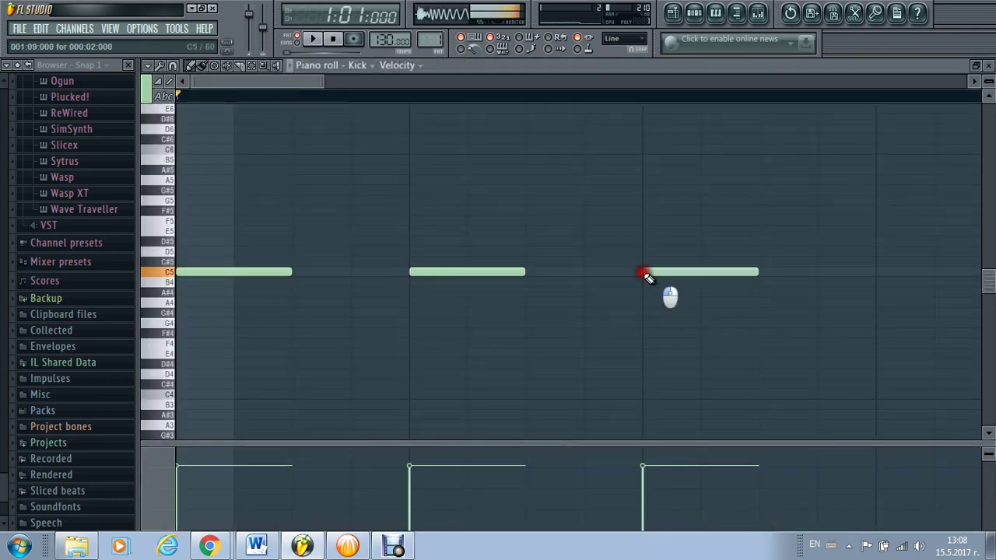
left_click(879, 273)
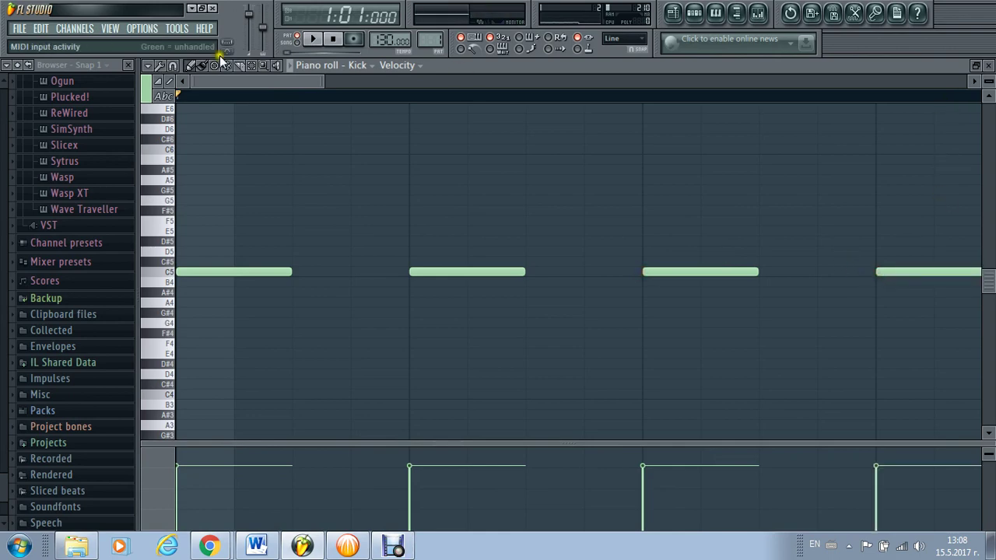
Play back the kick pattern with the whole bar in view, and stop playback
left_click(294, 64)
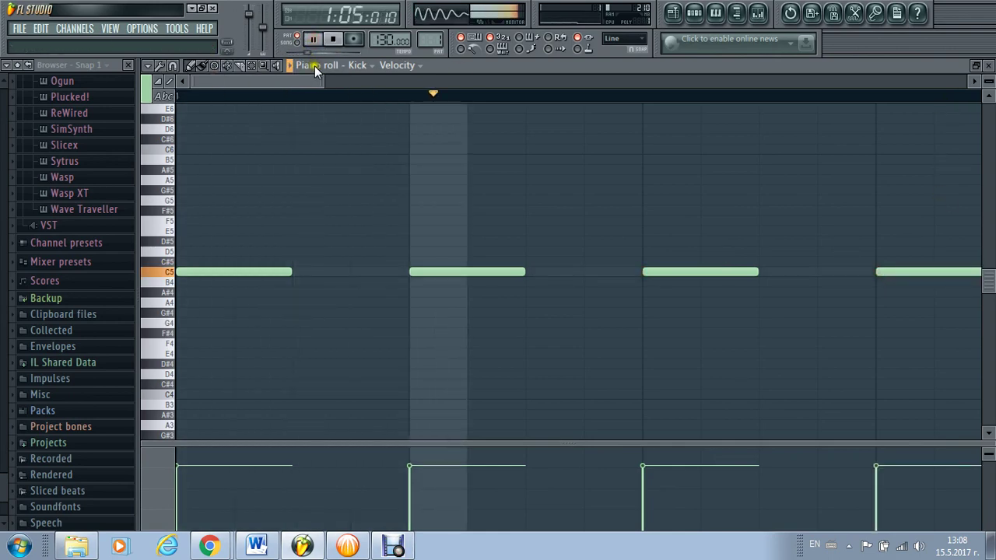
left_click_drag(320, 81, 515, 81)
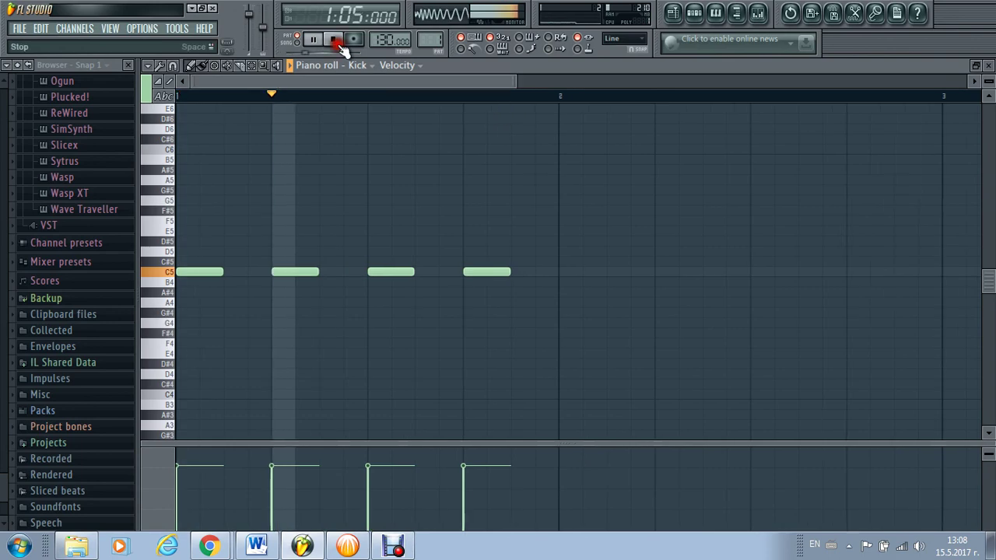
left_click(333, 41)
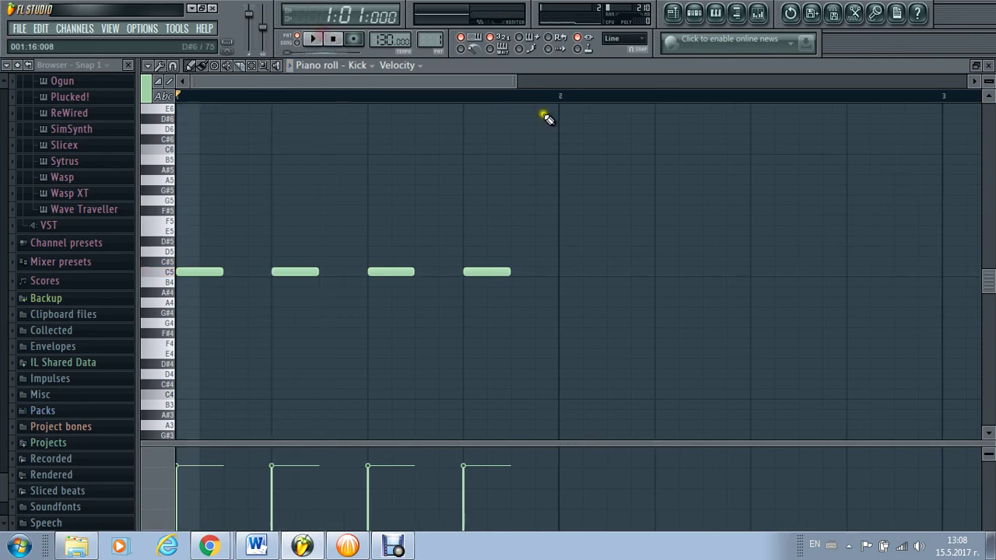
Place Pattern 1 clips back to back on Track 1 of the playlist, filling bars 1 to 4
left_click(674, 13)
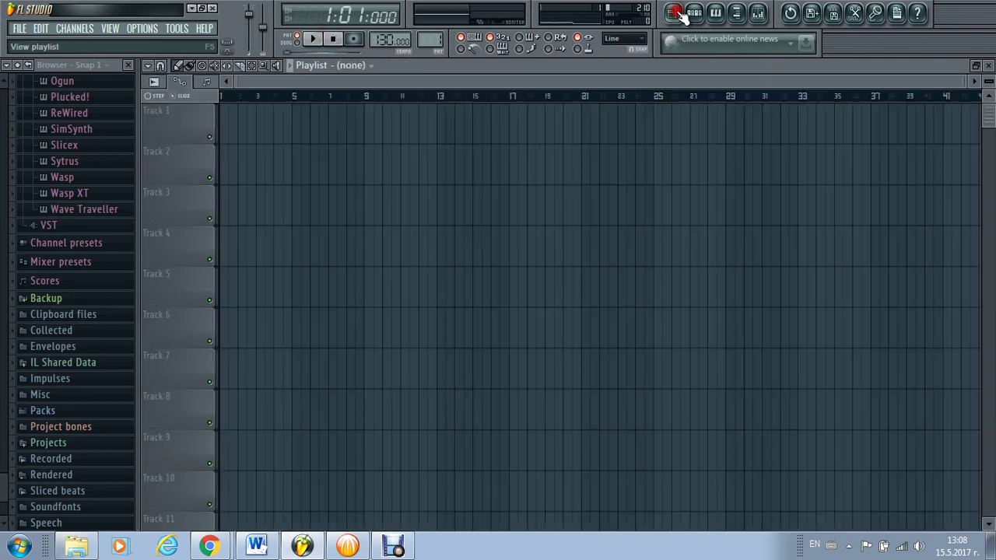
left_click(224, 119)
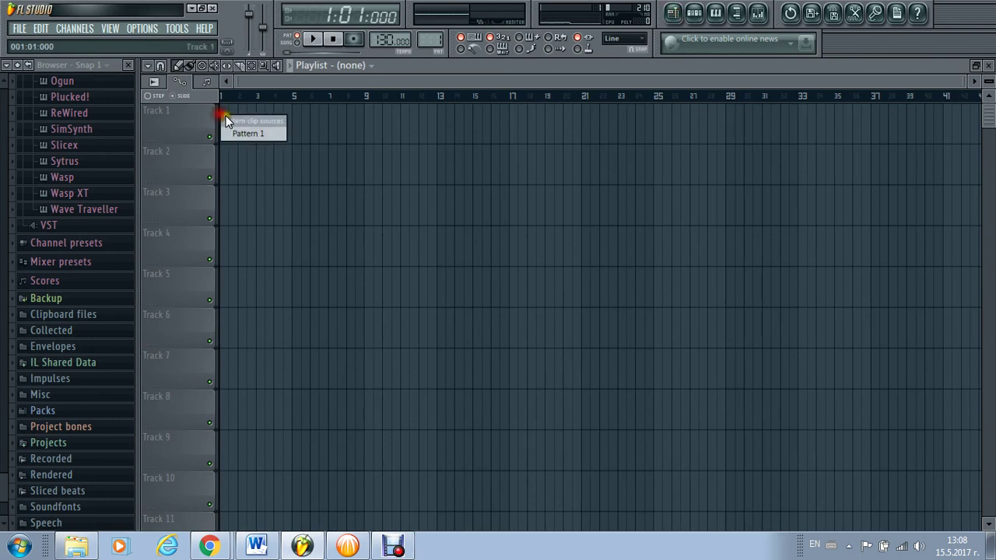
left_click(240, 132)
left_click(223, 118)
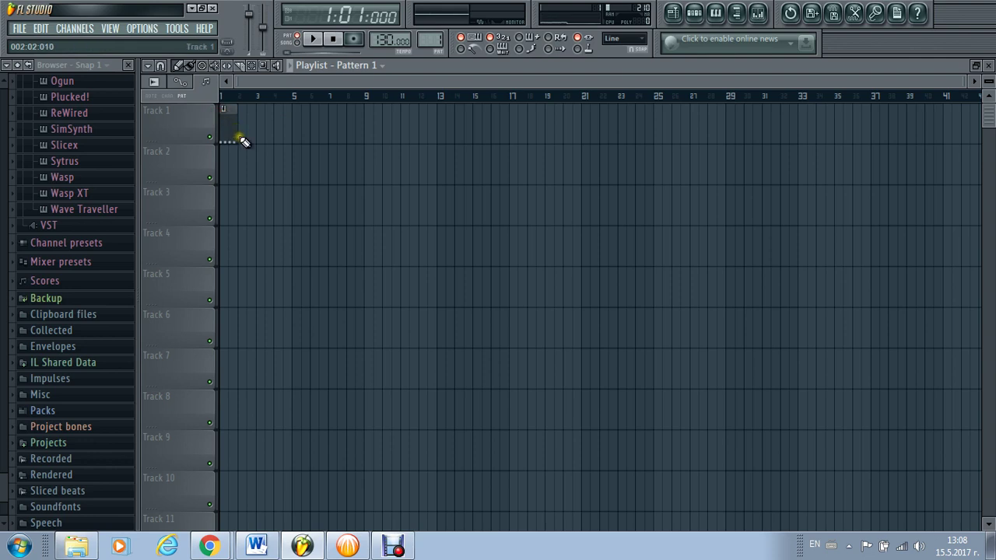
left_click(243, 138)
left_click(261, 139)
left_click(279, 139)
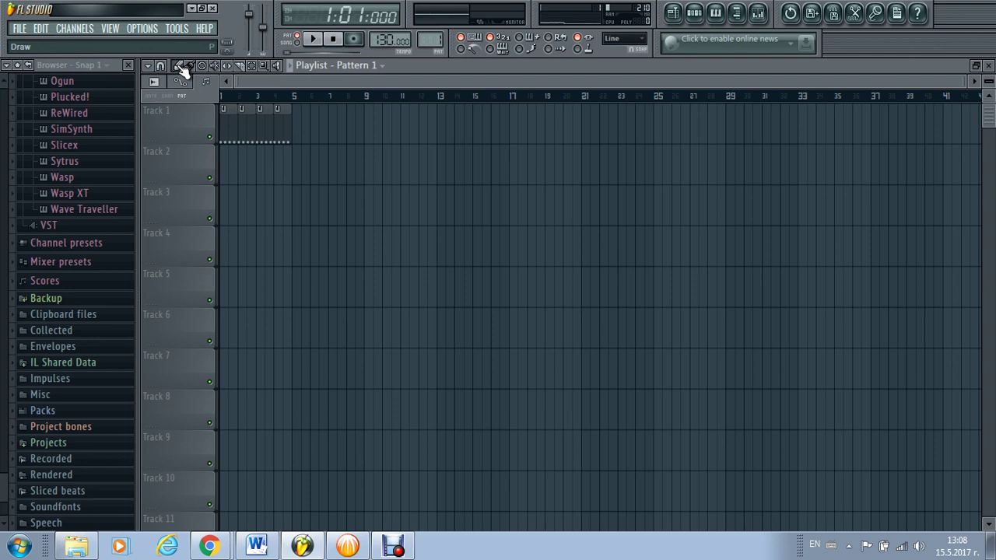
Duplicate the Pattern 1 clips on Track 1 to fill through bar 8, and close the playlist and piano roll
left_click(257, 67)
left_click_drag(318, 129, 226, 126)
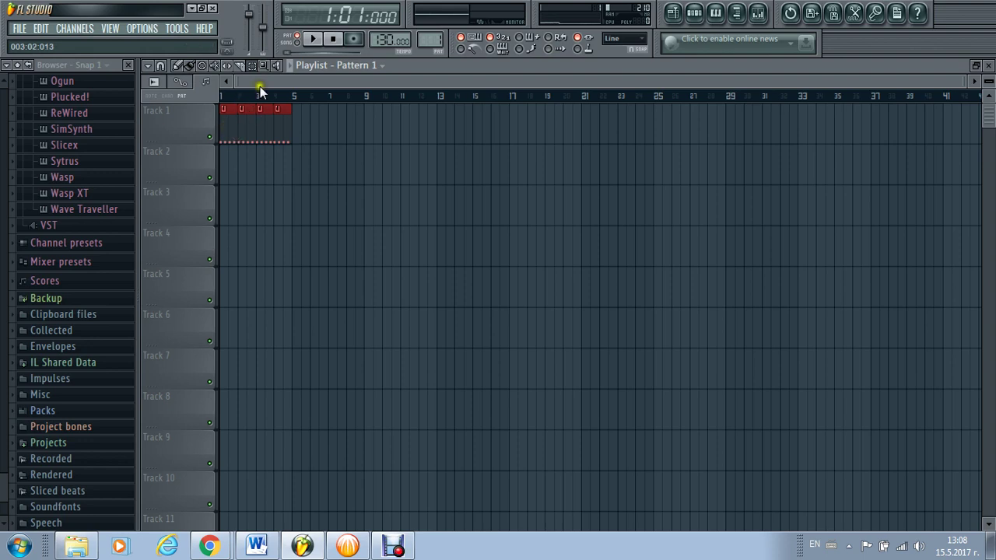
left_click_drag(261, 83, 206, 65)
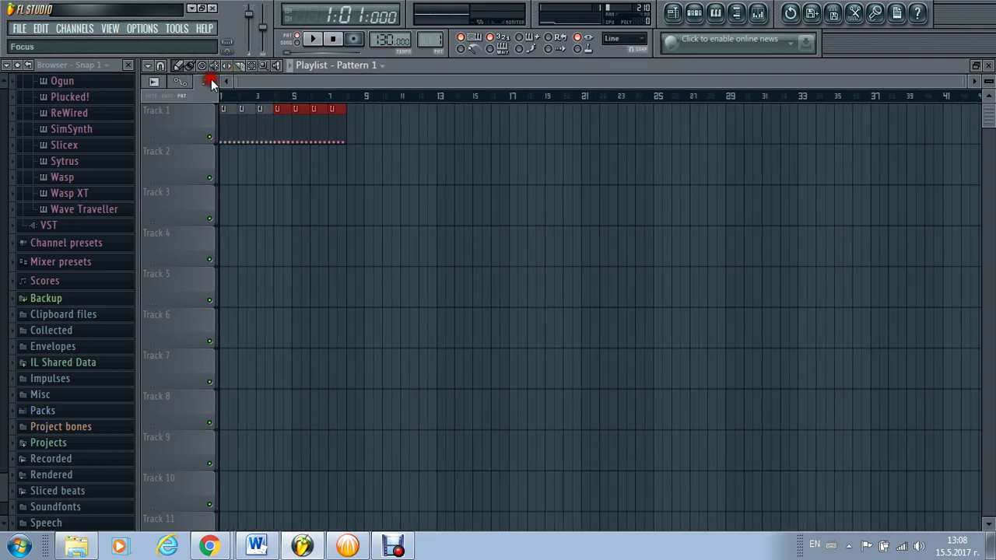
left_click(350, 138)
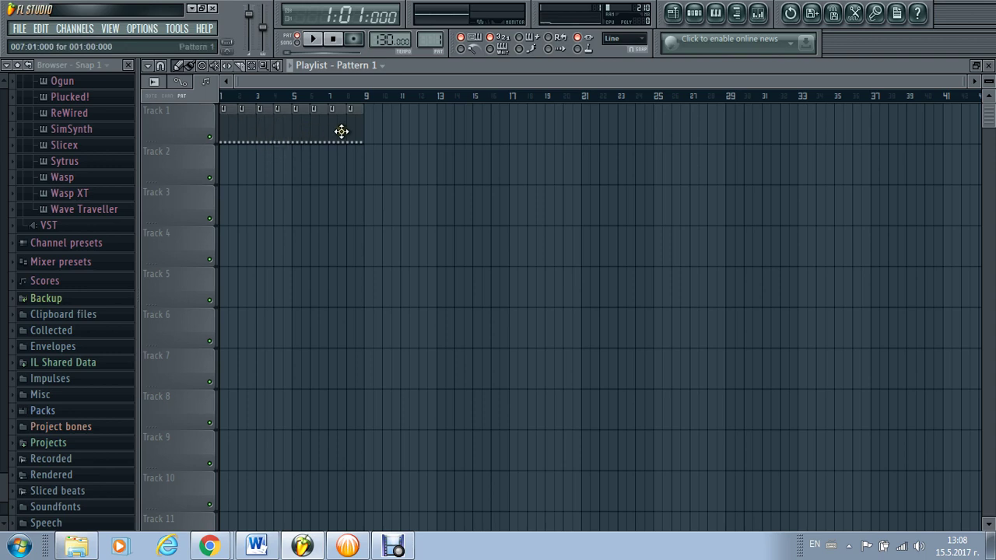
left_click(987, 66)
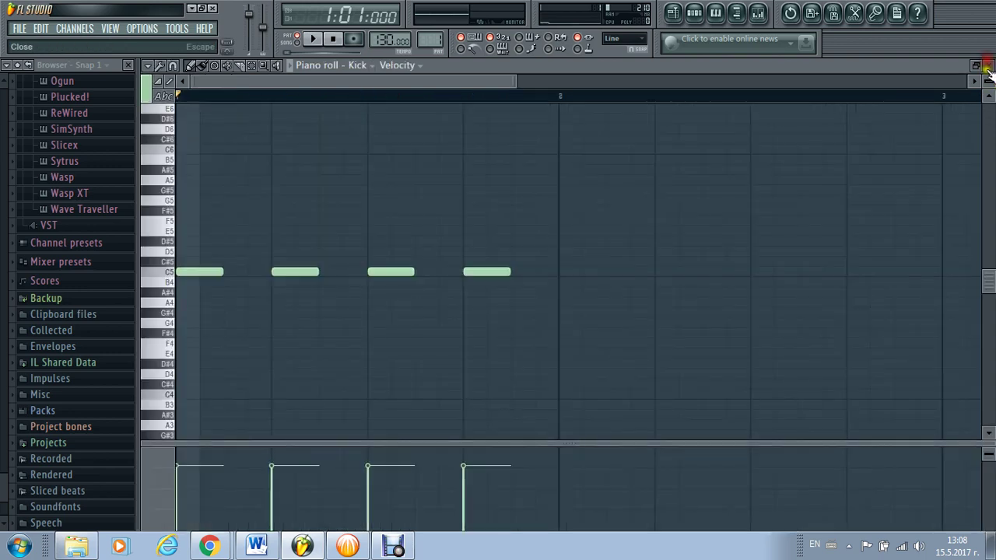
left_click(988, 66)
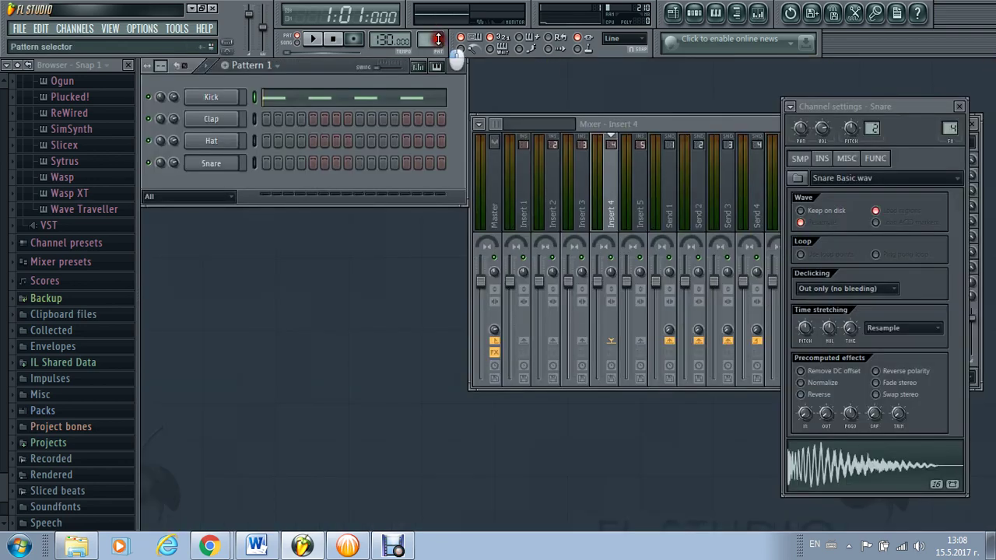
In Pattern 2, draw C5 notes for the Clap channel on beats 2 and 4 of the bar
scroll(438, 39, "up", 1)
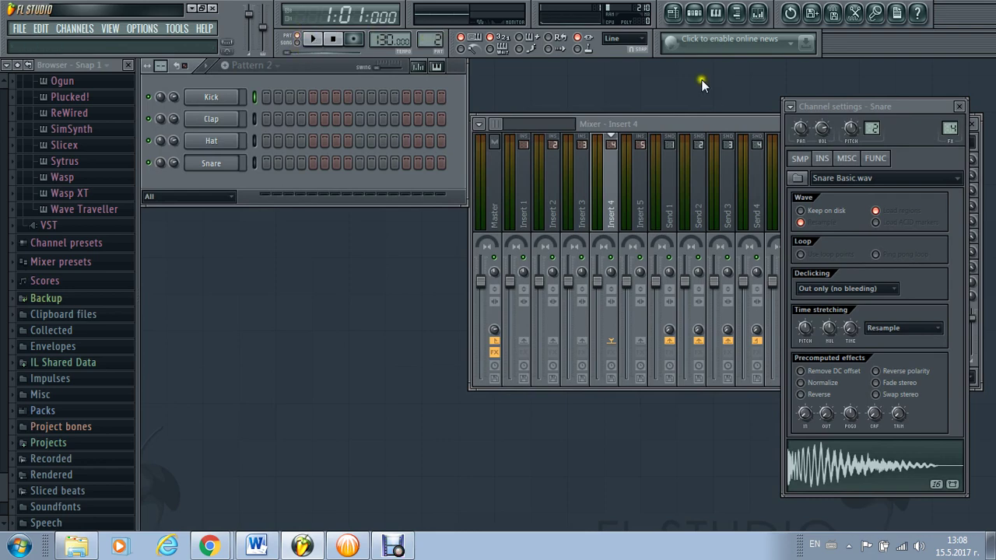
right_click(235, 117)
left_click(254, 118)
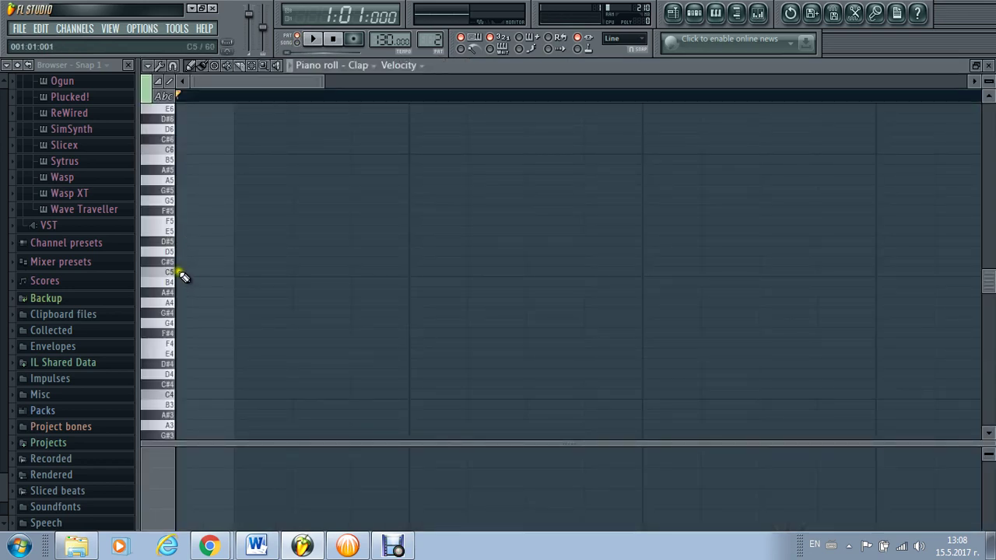
left_click(410, 271)
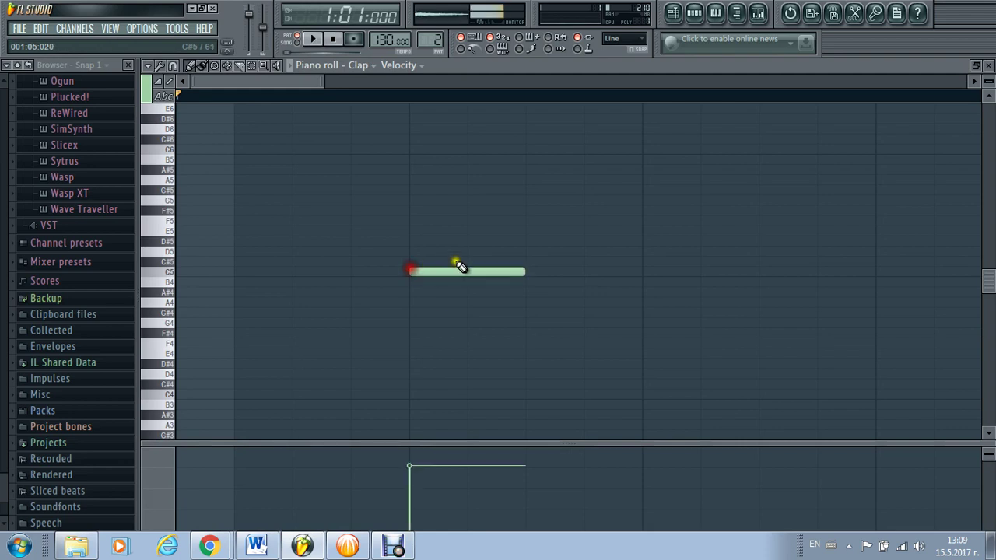
left_click(874, 273)
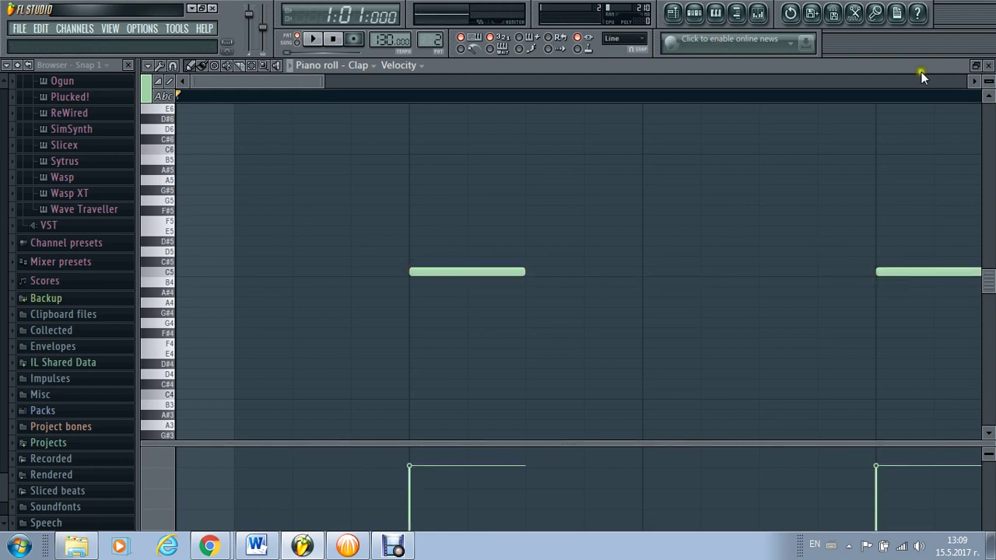
left_click(988, 65)
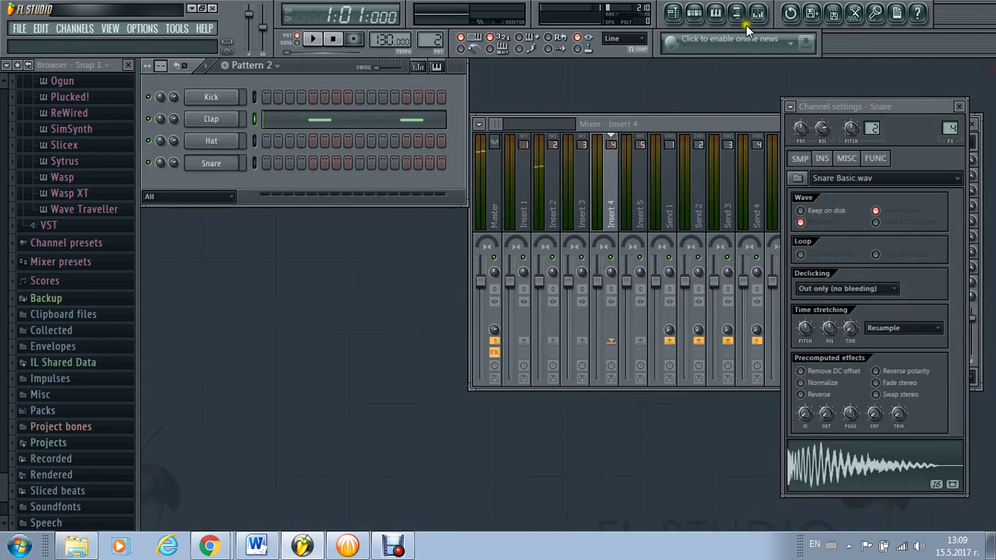
Place Pattern 2 clips on Track 2 of the playlist so they fill bars 3 to 8
left_click(673, 15)
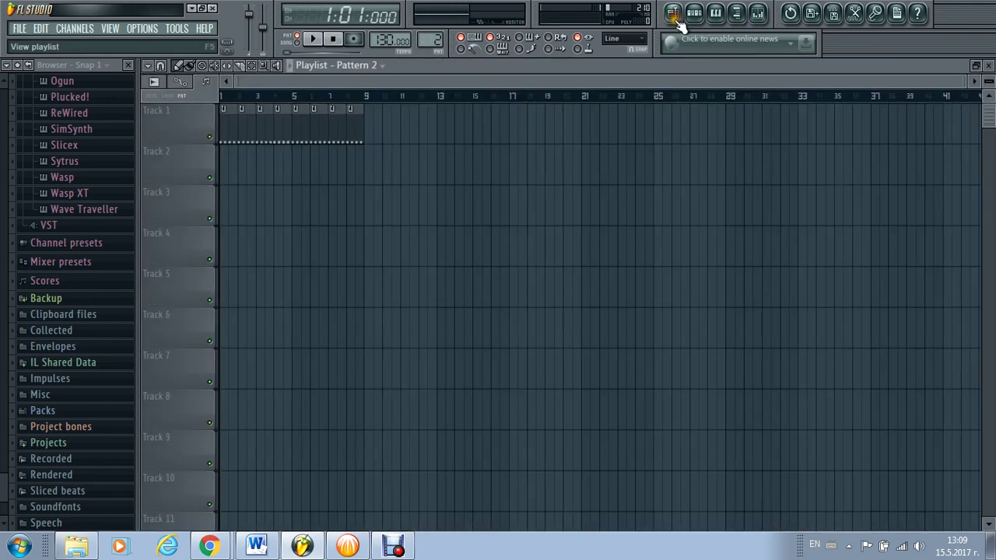
left_click(261, 168)
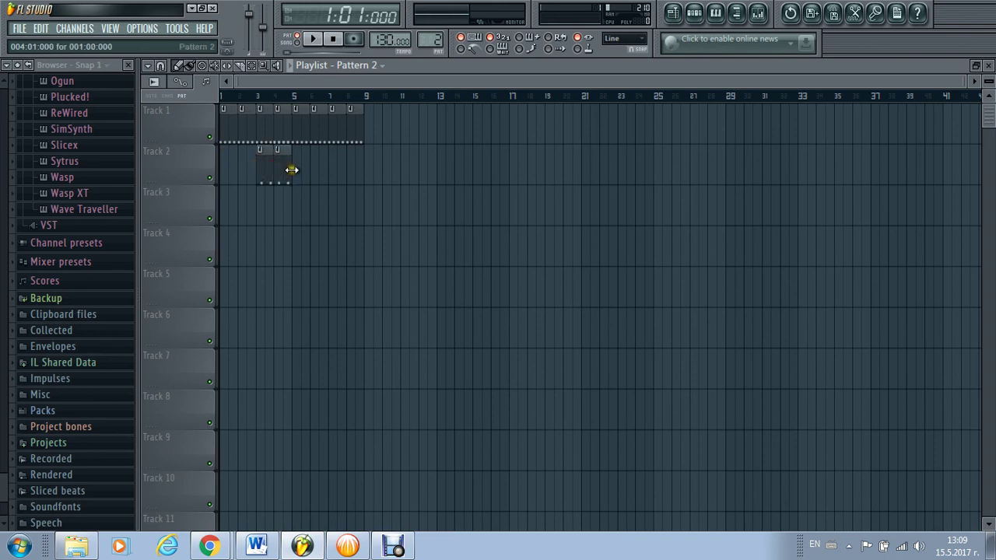
left_click_drag(292, 169, 352, 174)
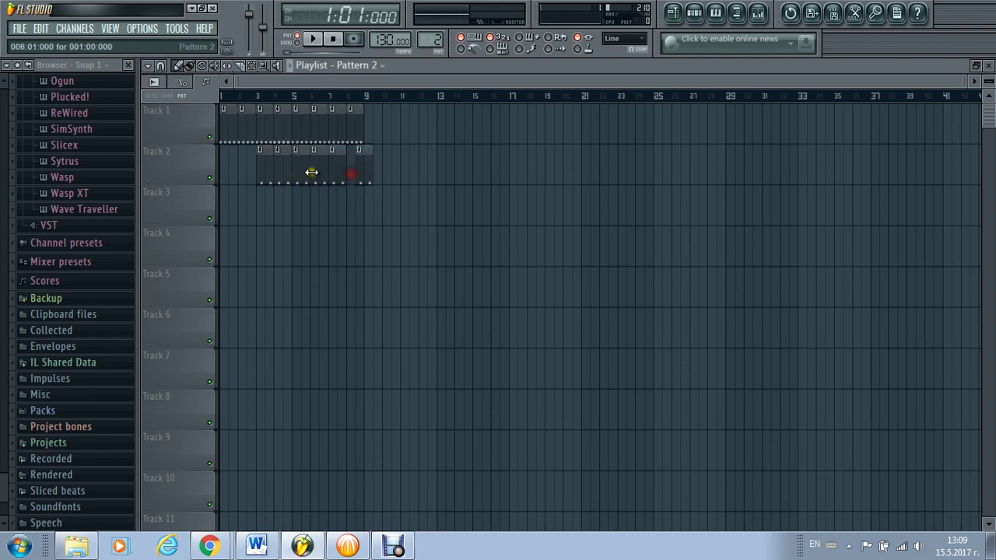
left_click(358, 160)
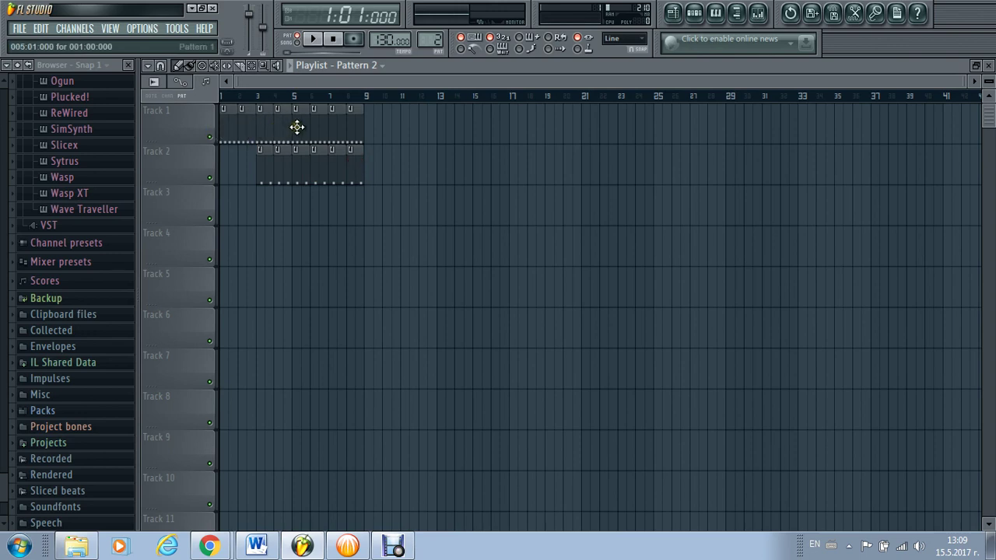
Switch playback to song mode, play the kick and clap arrangement, and close the playlist
left_click(298, 41)
left_click(312, 41)
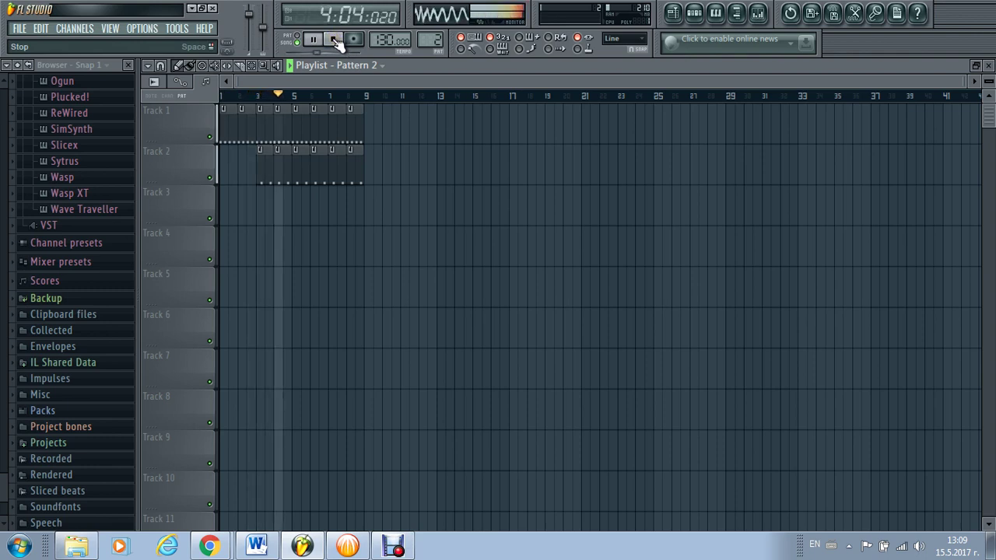
left_click(335, 40)
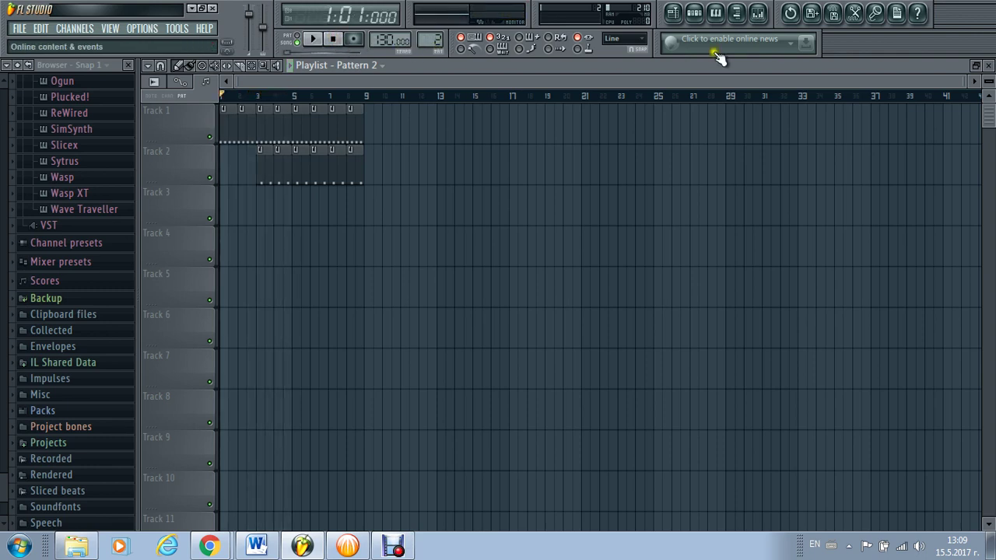
left_click(985, 64)
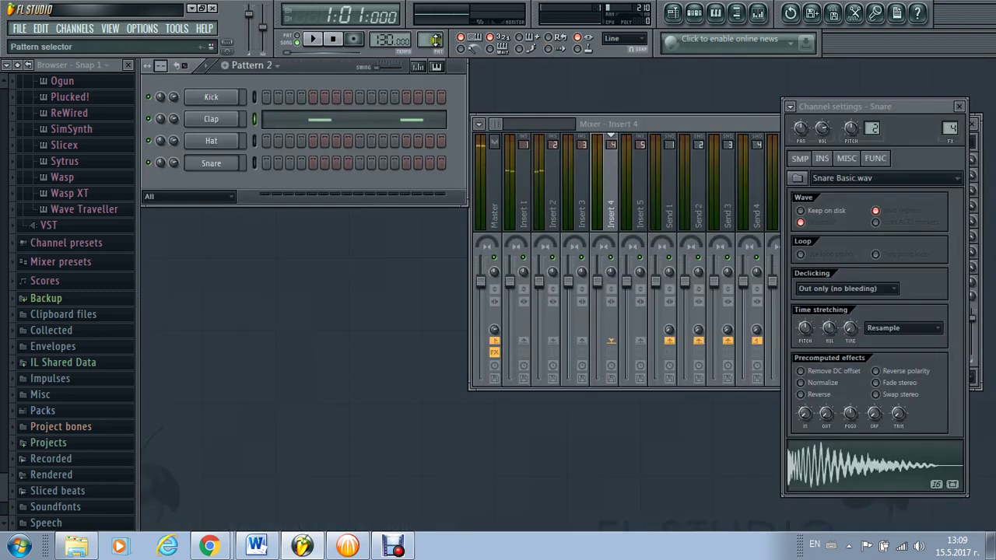
In Pattern 3, activate every second step of the Hat channel, starting from step 1
scroll(436, 37, "up", 1)
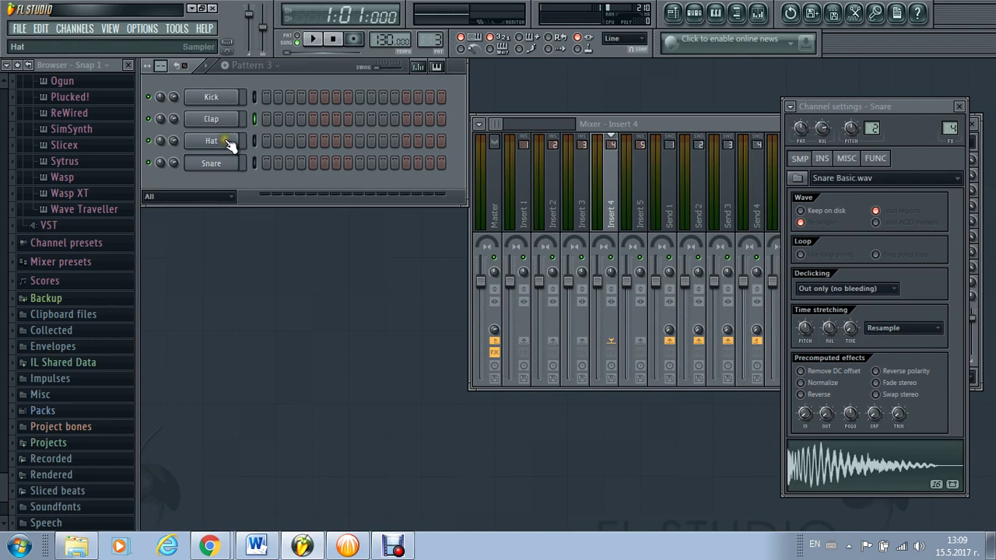
left_click(267, 141)
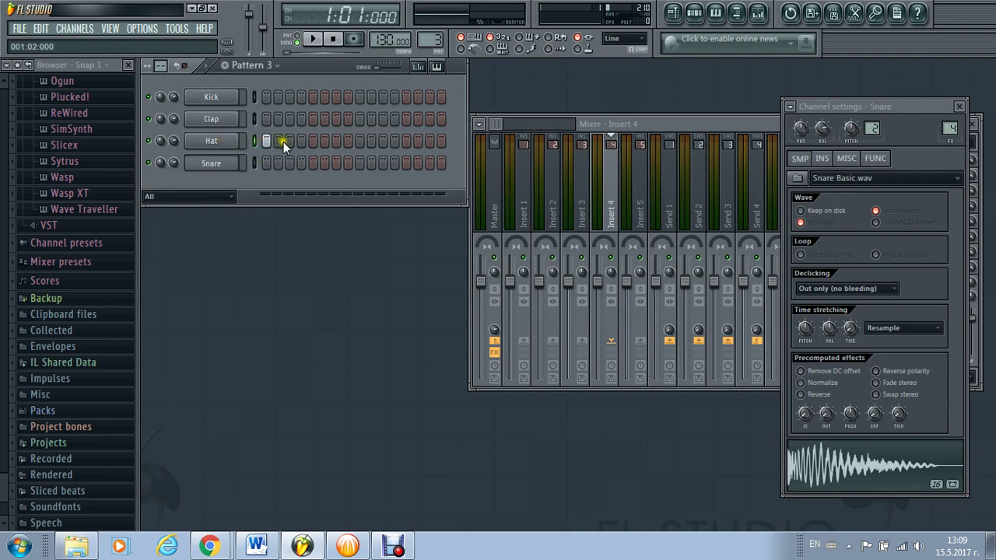
left_click(312, 142)
left_click(335, 142)
left_click(359, 142)
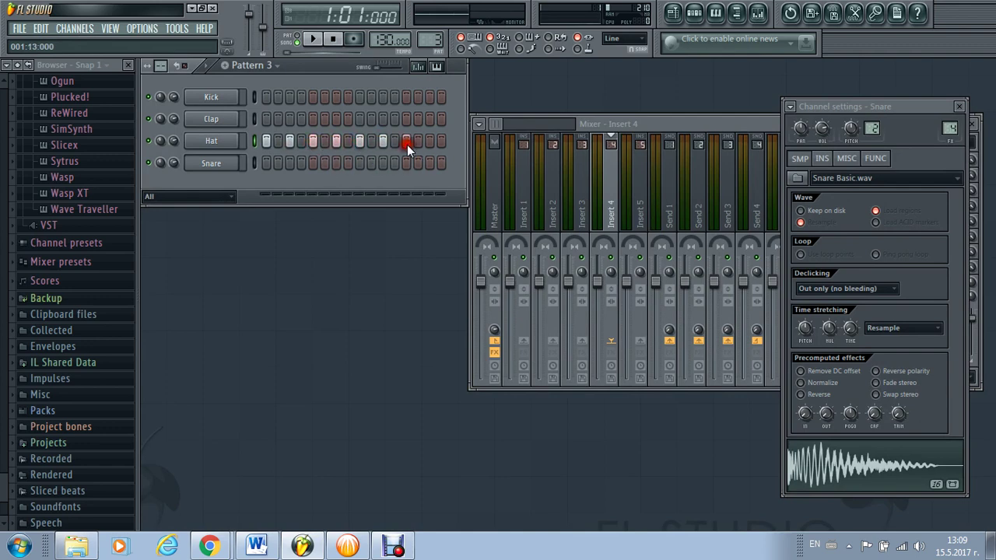
Send the Hat channel's steps to the piano roll, view the whole bar, and close the piano roll
right_click(207, 142)
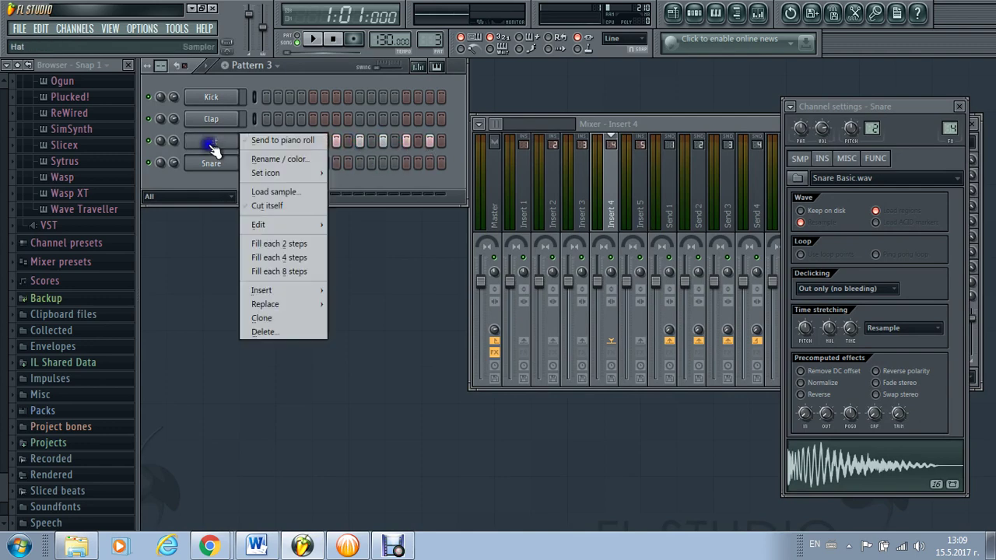
left_click(253, 139)
left_click_drag(322, 82, 472, 84)
left_click(988, 65)
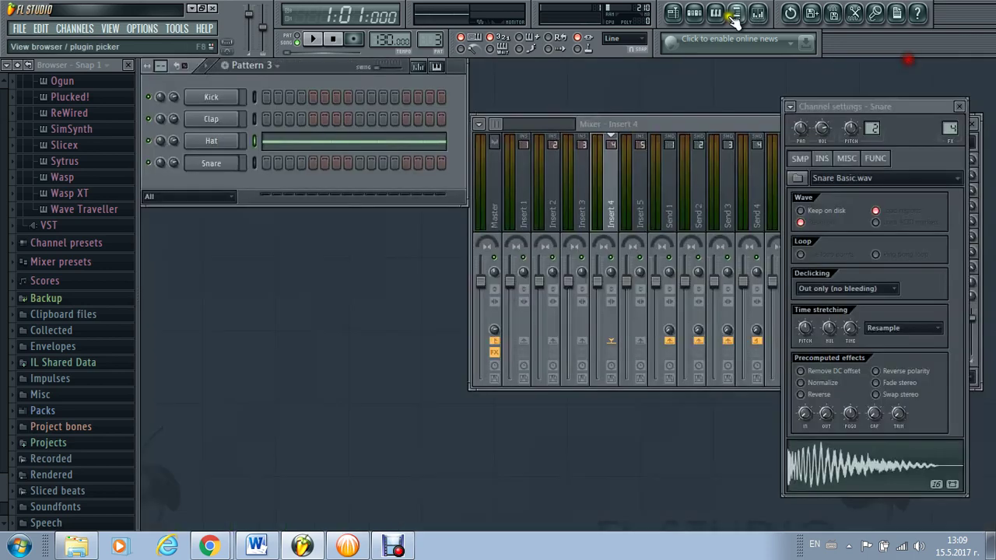
Place Pattern 3 clips on Track 3 of the playlist over bars 5 to 8, and play the arrangement
left_click(671, 21)
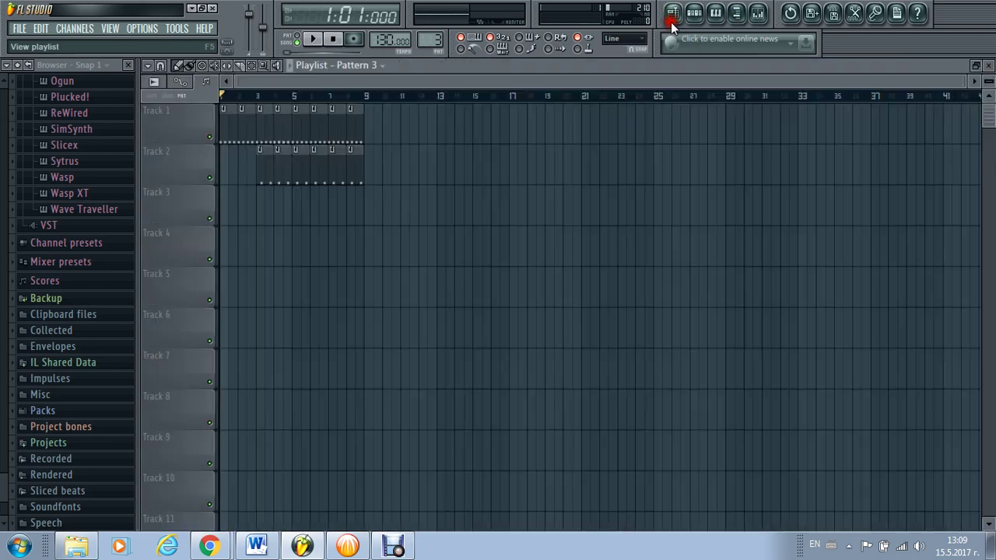
left_click(297, 196)
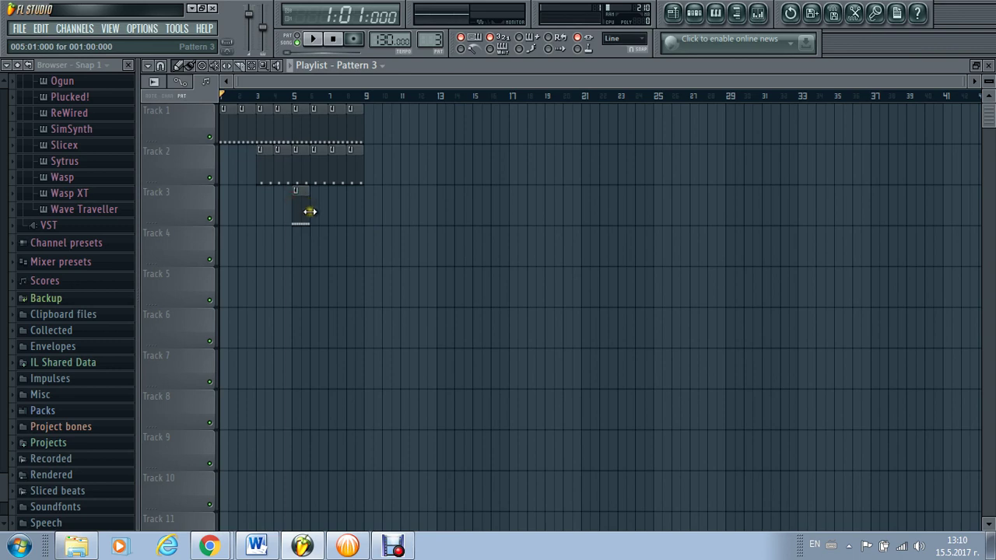
left_click_drag(310, 212, 359, 224)
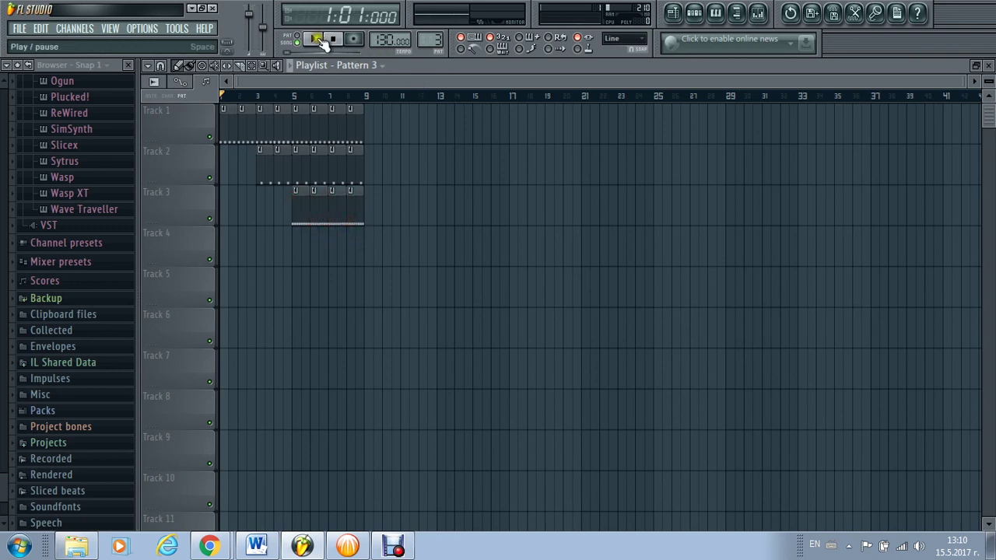
left_click(316, 38)
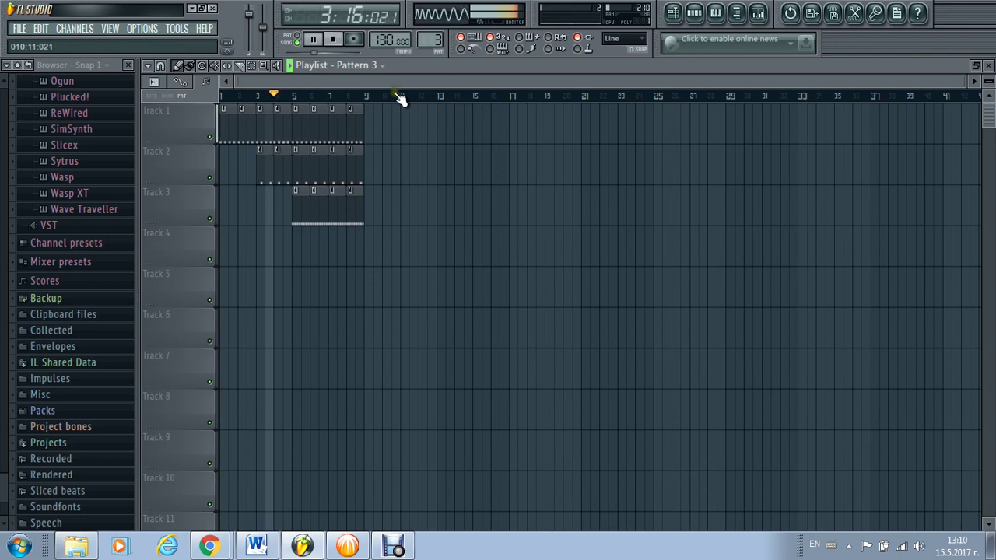
left_click(334, 40)
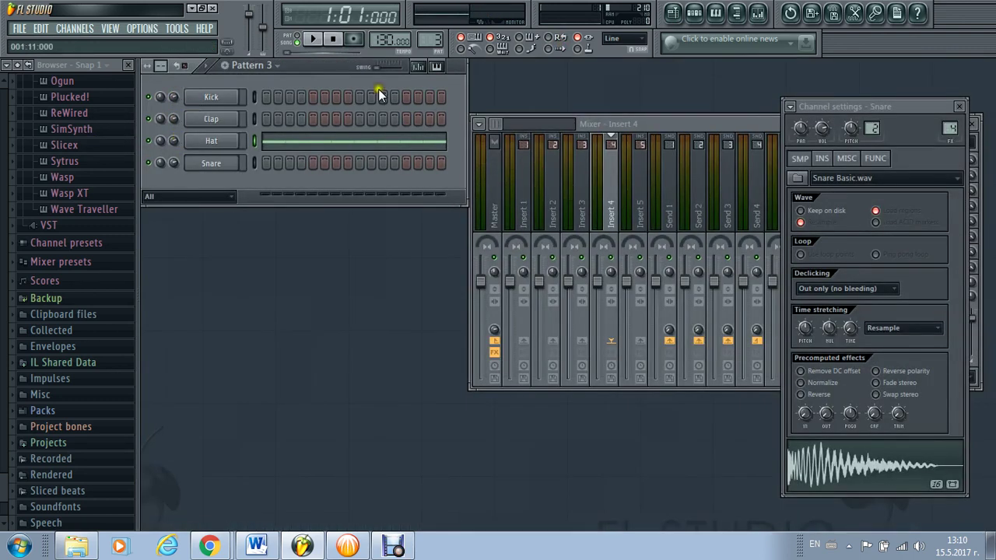
Switch to Pattern 4 and insert a z3ta+ instrument channel above the Snare channel
scroll(430, 41, "up", 1)
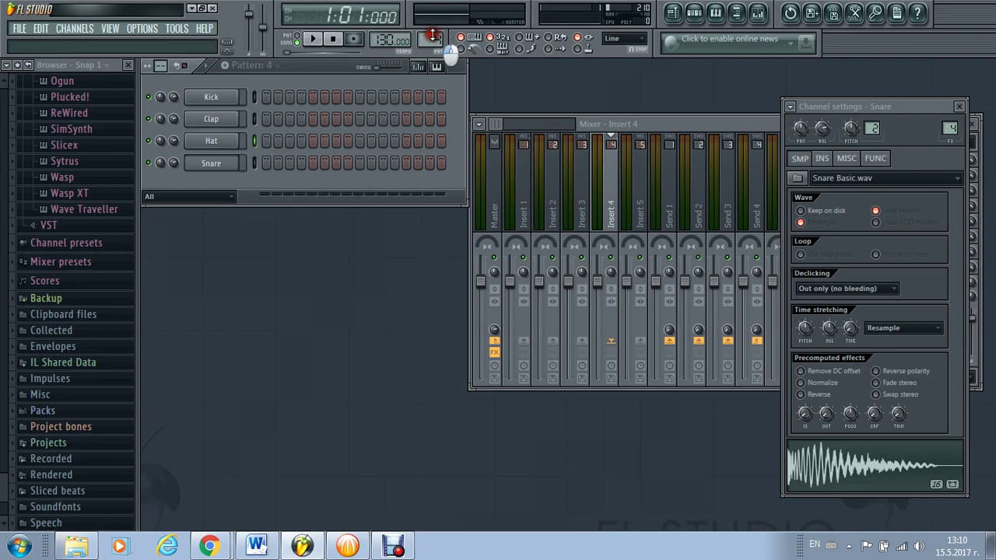
right_click(220, 164)
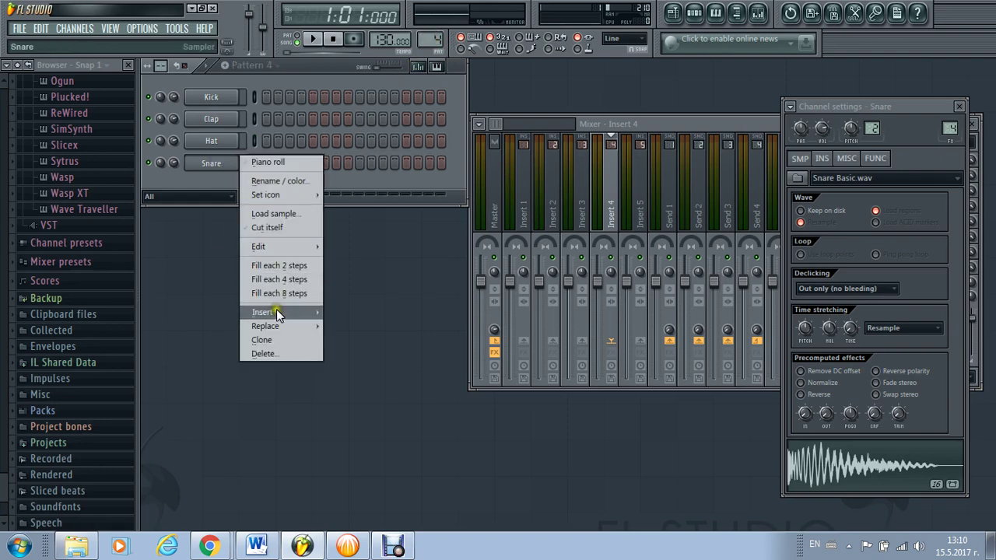
mouse_move(276, 312)
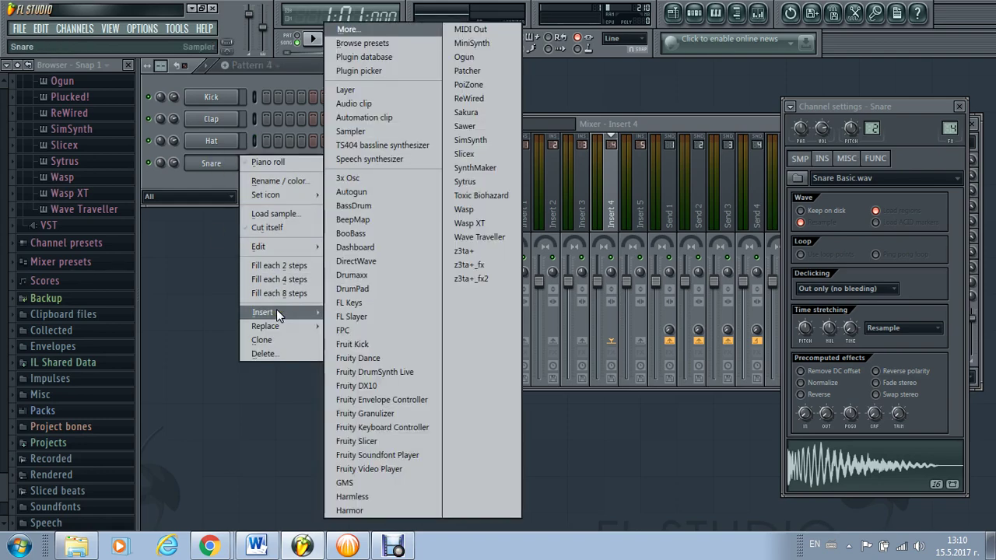
left_click(501, 253)
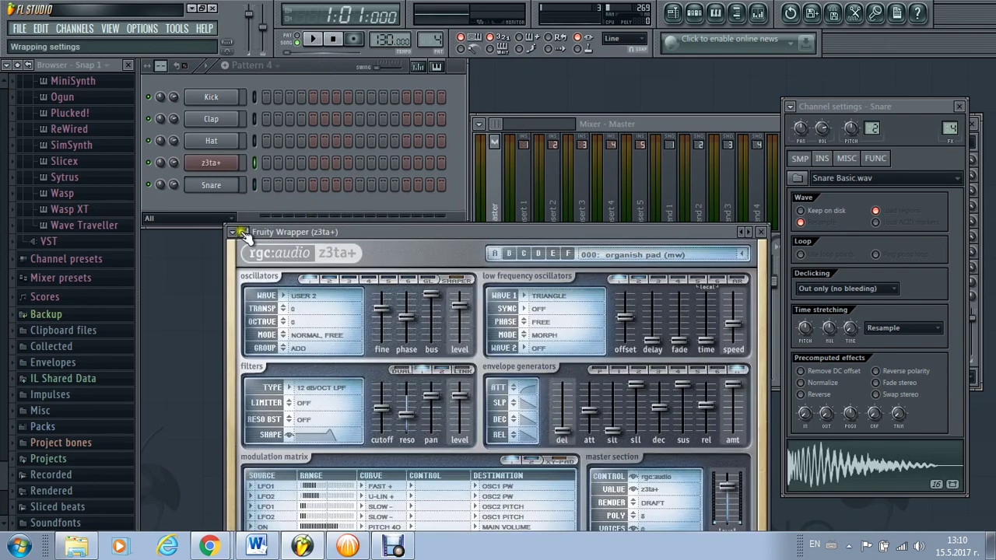
Load the Chords of life preset in the z3ta+ instrument
left_click(233, 232)
mouse_move(259, 272)
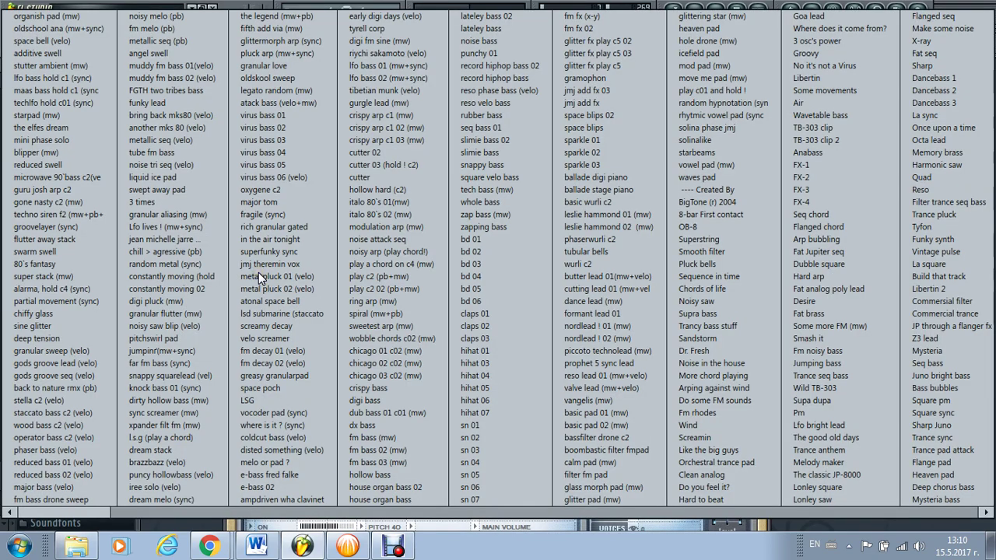
left_click(717, 291)
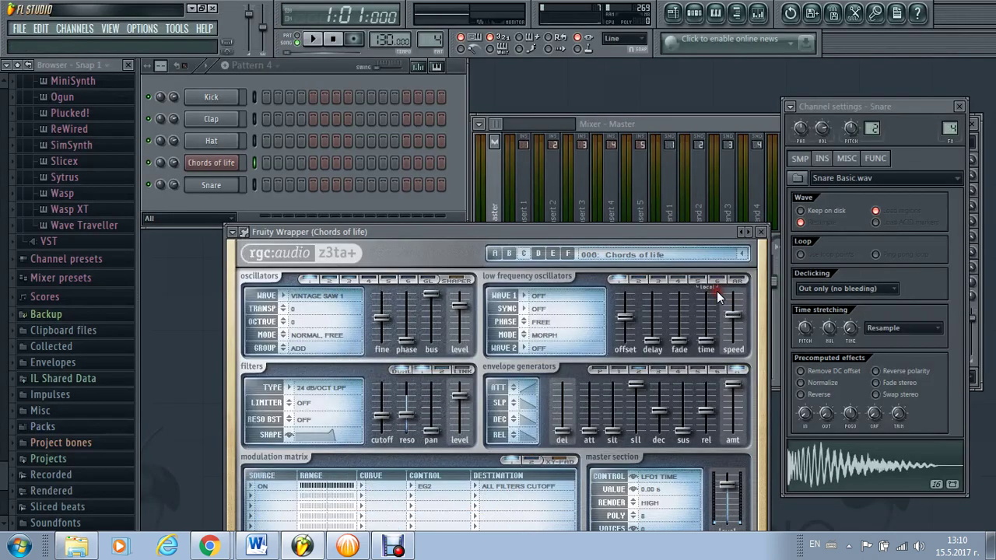
Import all tracks of the Martin Garrix MIDI file from the desktop folder into the Chords of life channel
left_click(75, 547)
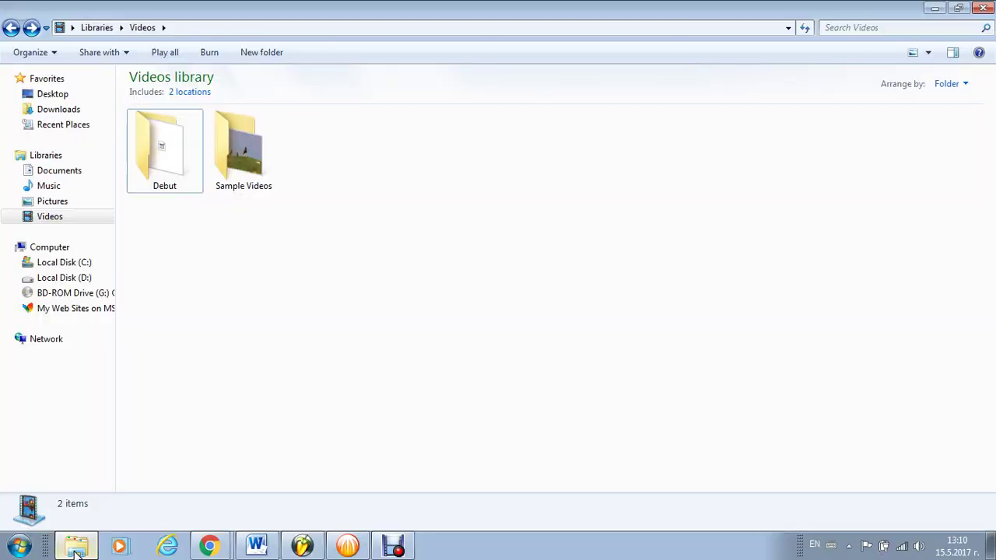
left_click(985, 7)
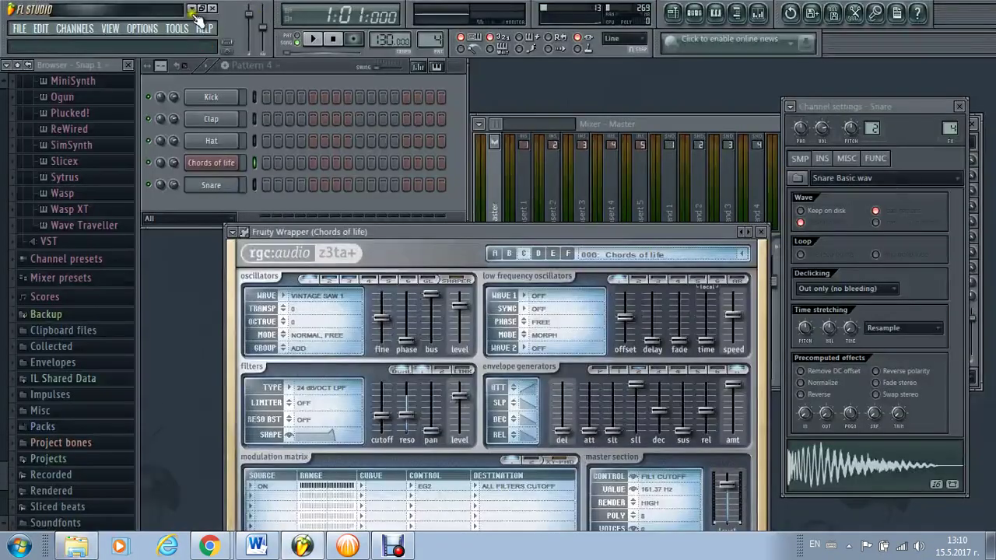
left_click(192, 8)
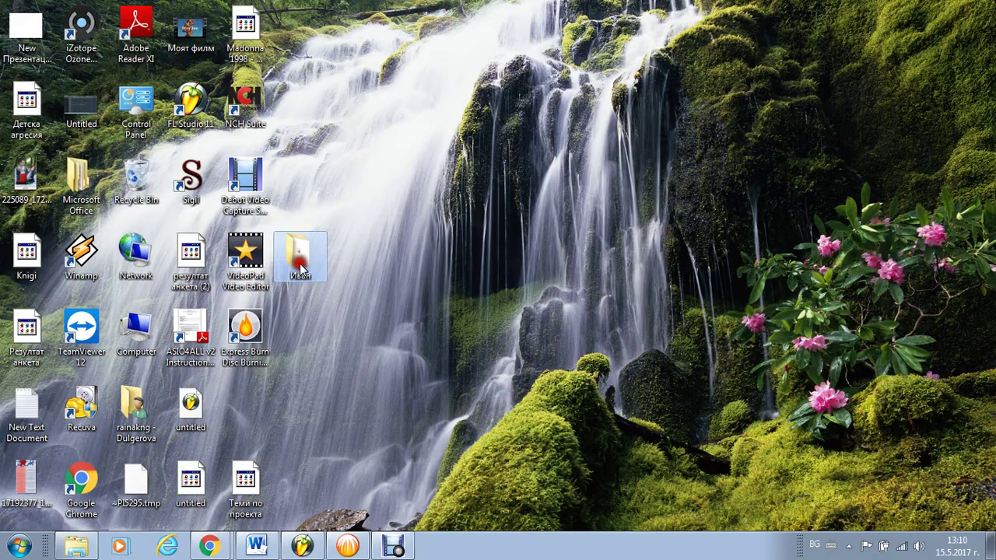
double_click(300, 264)
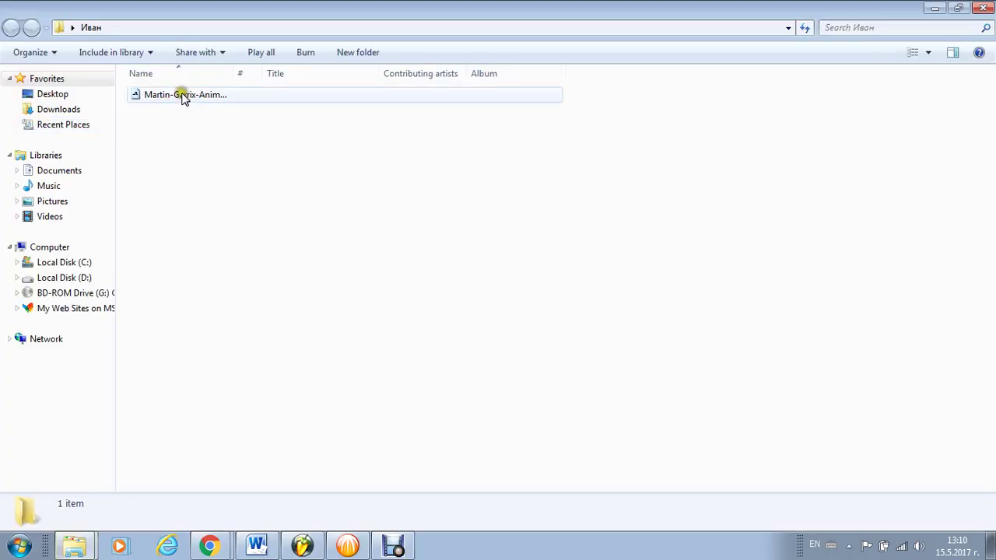
left_click_drag(183, 96, 215, 161)
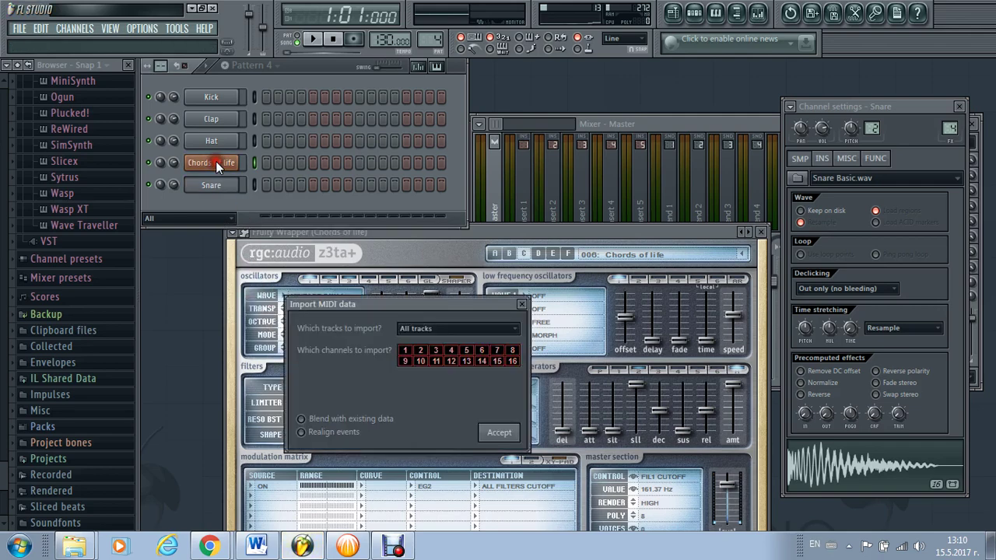
left_click(498, 432)
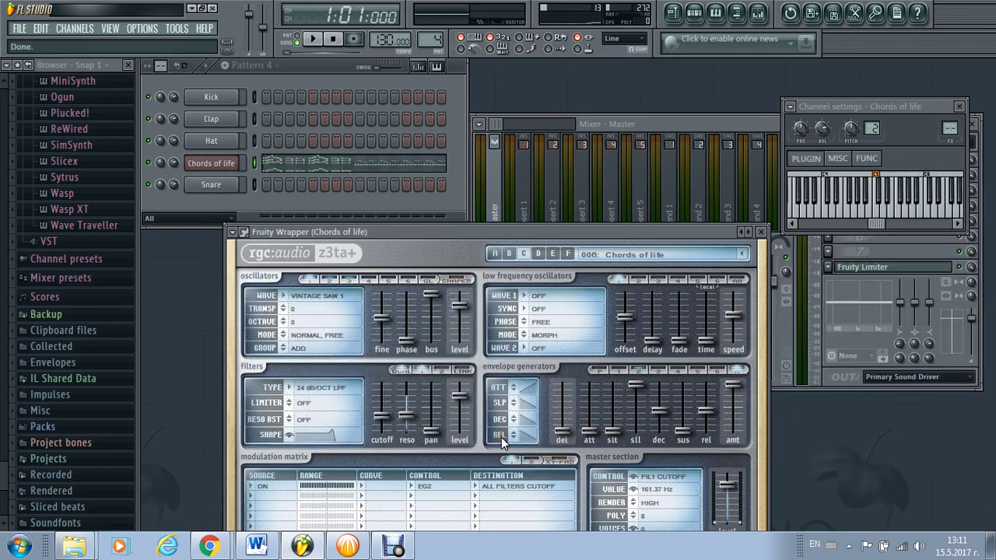
In the Chords of life piano roll, delete all notes from bar 9 to the end, and close the piano roll
left_click(407, 166)
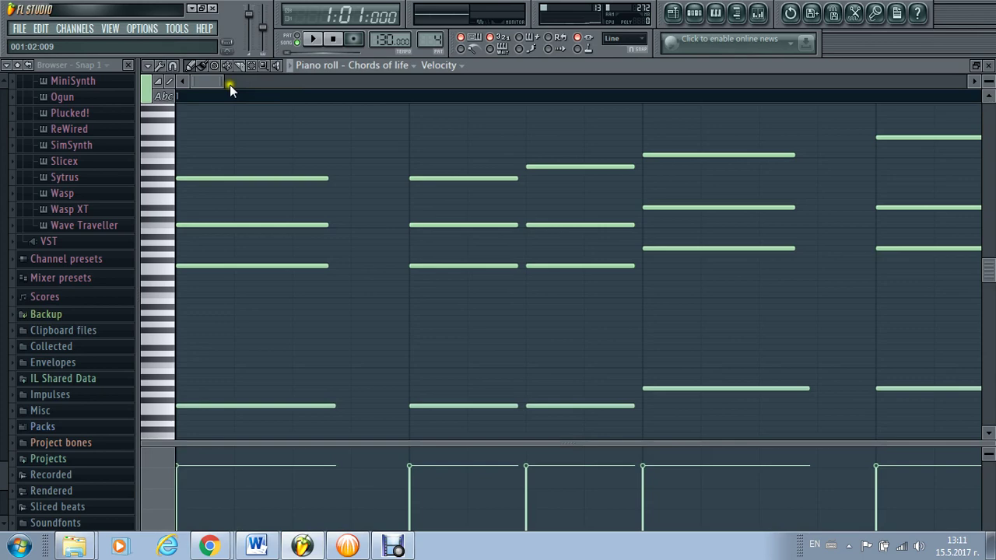
left_click_drag(368, 94, 322, 18)
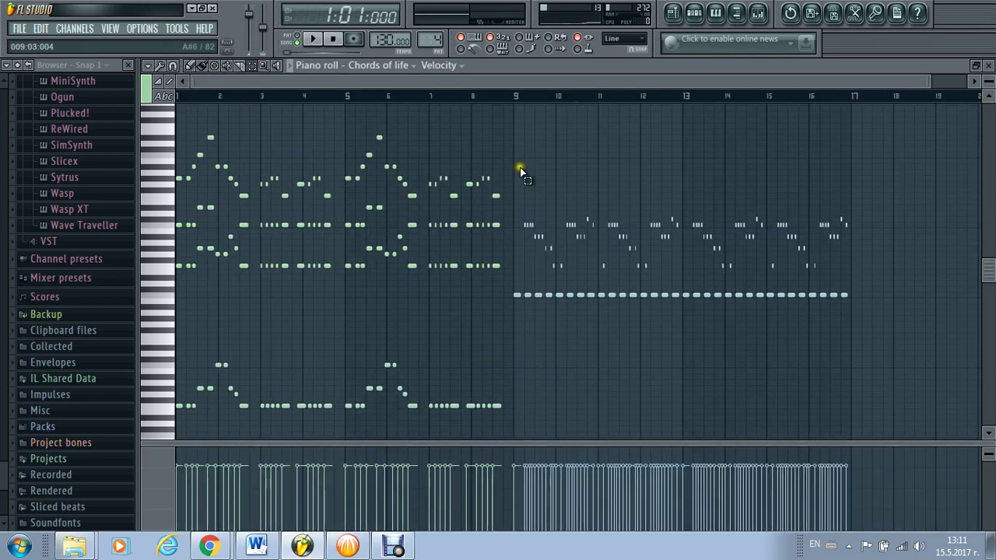
left_click_drag(520, 167, 862, 350)
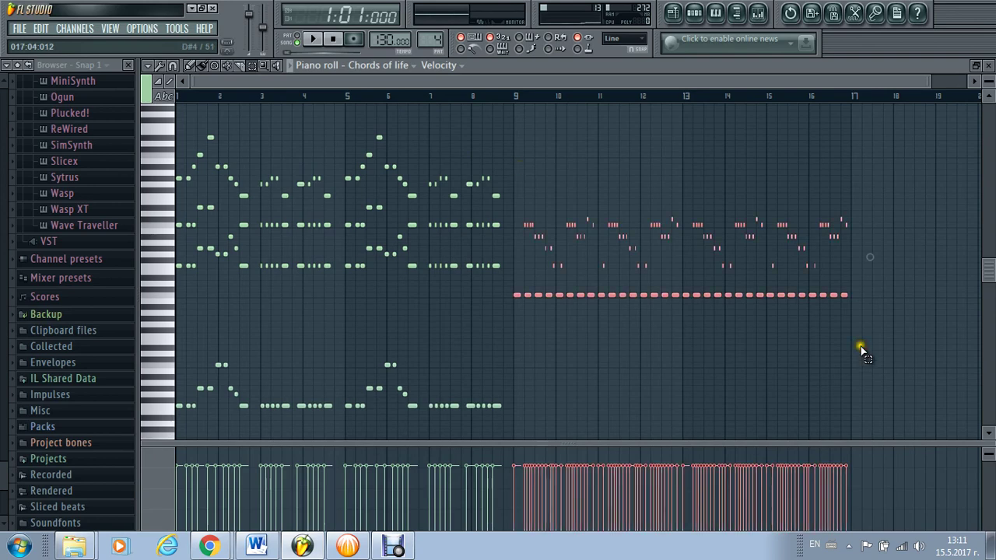
key("Delete")
left_click(990, 64)
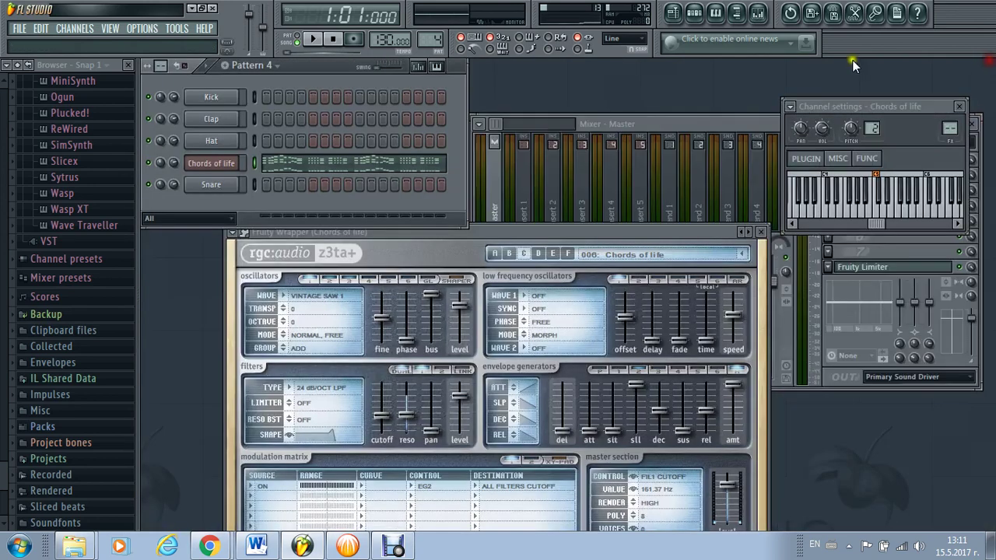
Place two Pattern 4 clips on Track 4 of the playlist, starting at bars 9 and 17
left_click(673, 11)
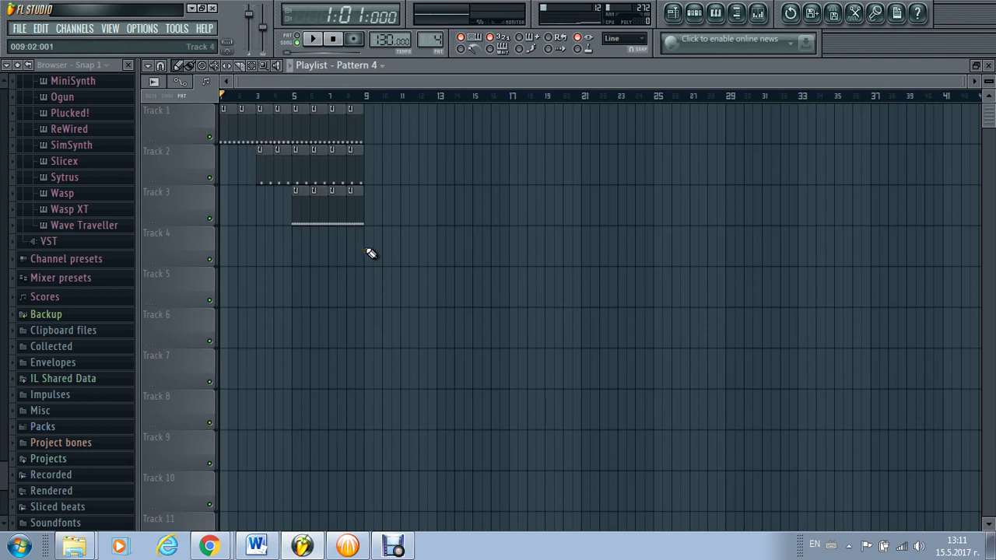
left_click(371, 254)
left_click(516, 256)
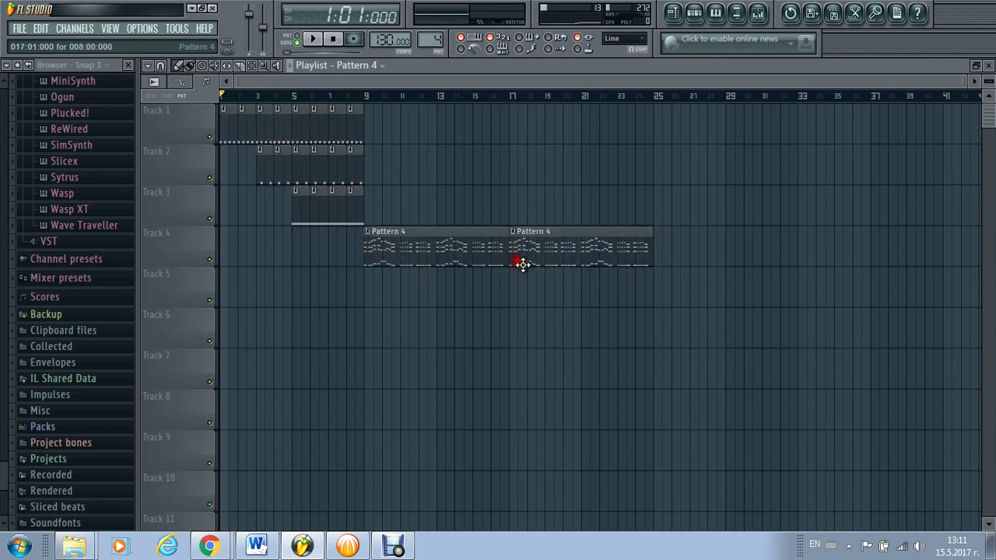
Play the song from bar 8 into the Pattern 4 chords, stop playback, and close the playlist
left_click(348, 96)
left_click(314, 43)
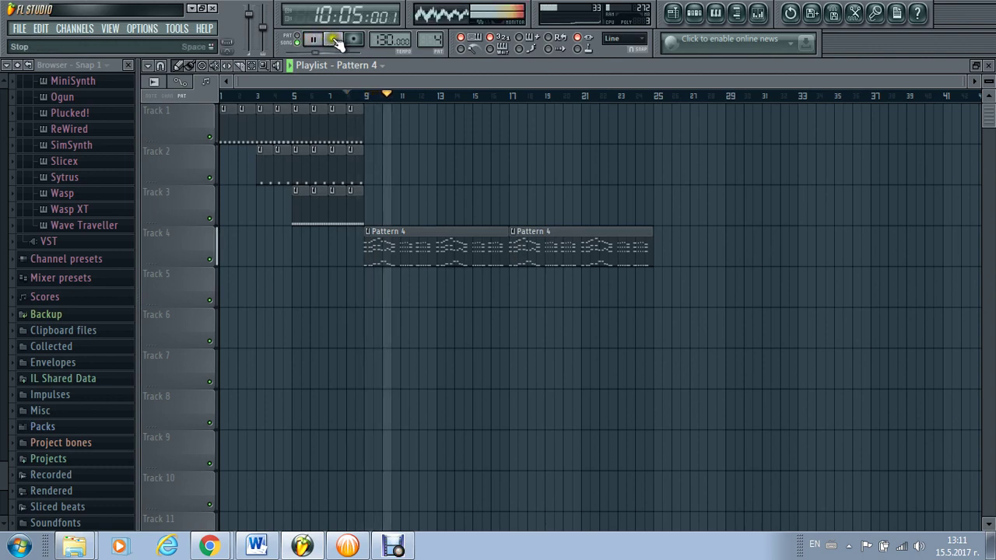
left_click(335, 40)
left_click(985, 66)
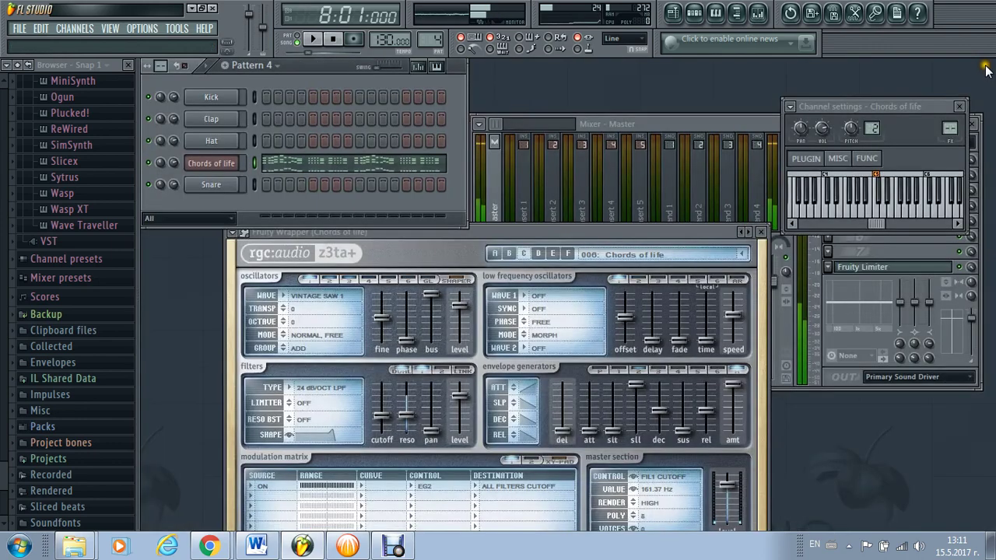
left_click(214, 162)
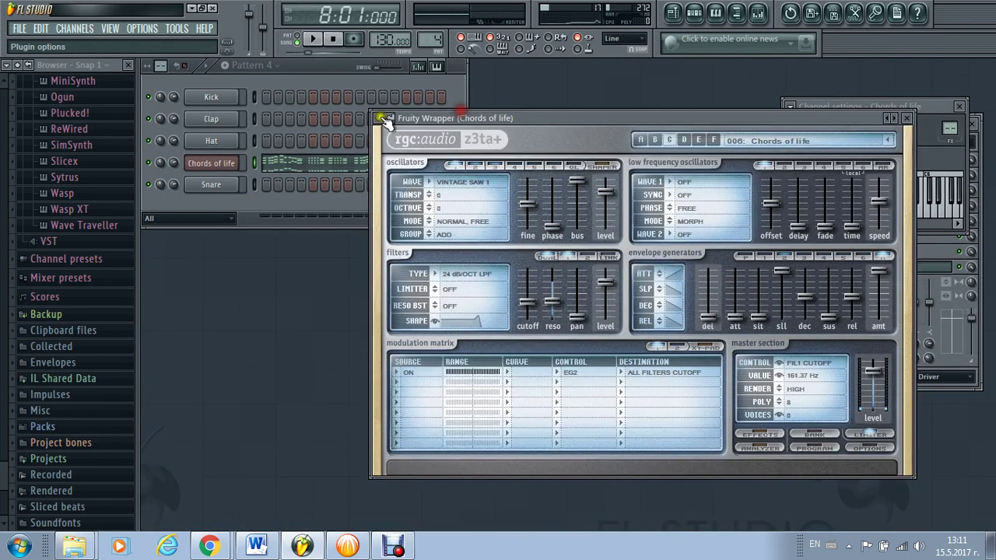
left_click(380, 118)
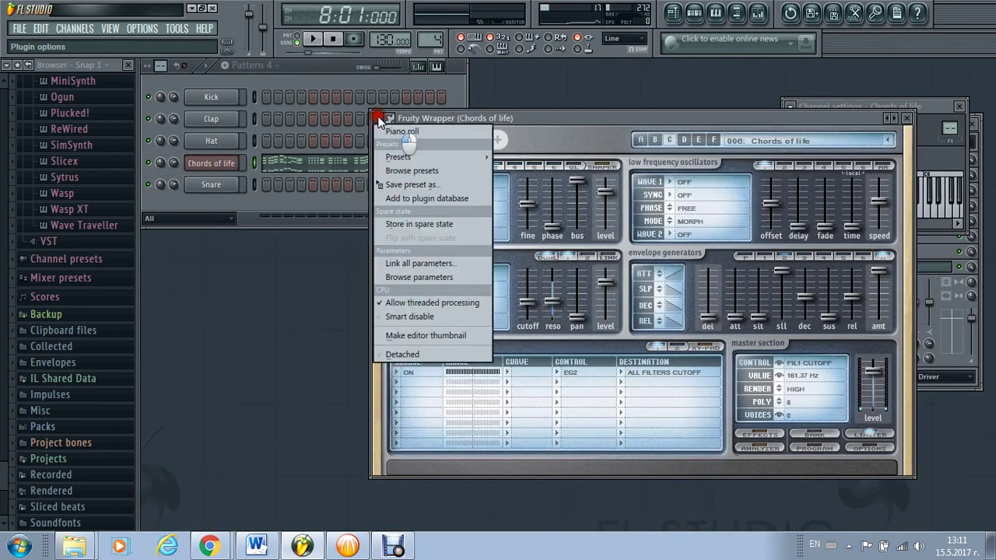
left_click(423, 263)
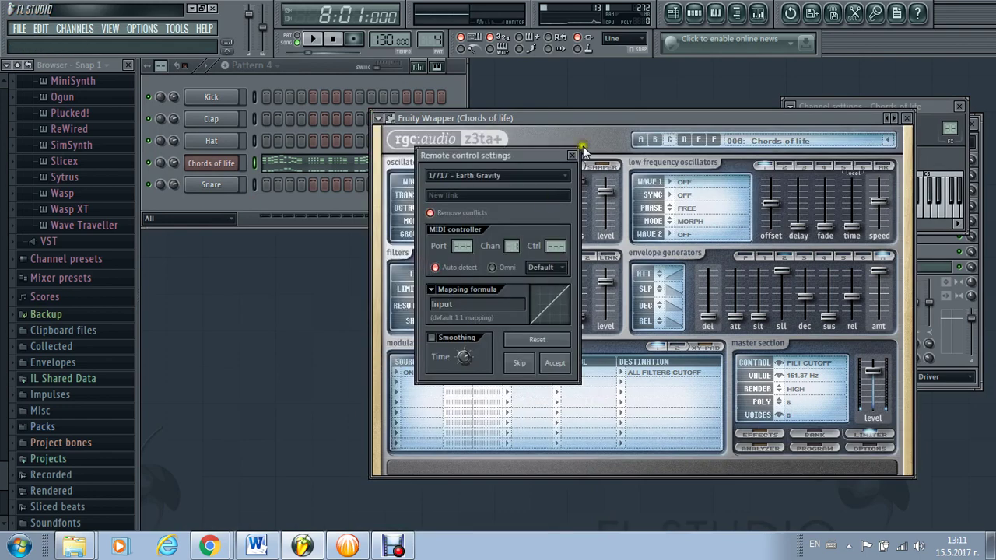
left_click(572, 154)
Browse the Chords of life plugin's parameters and create an automation clip for Fil1 Cutoff
left_click(380, 118)
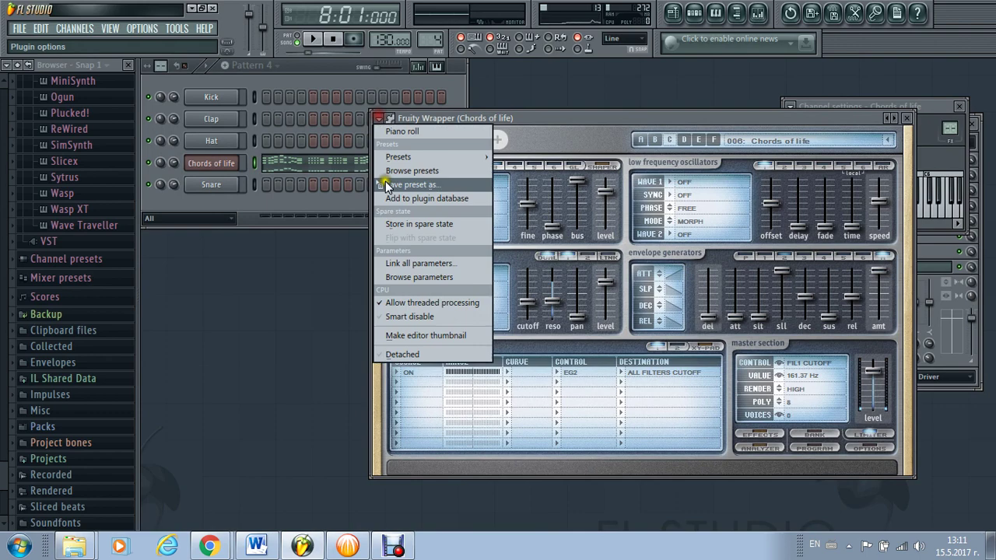
left_click(404, 277)
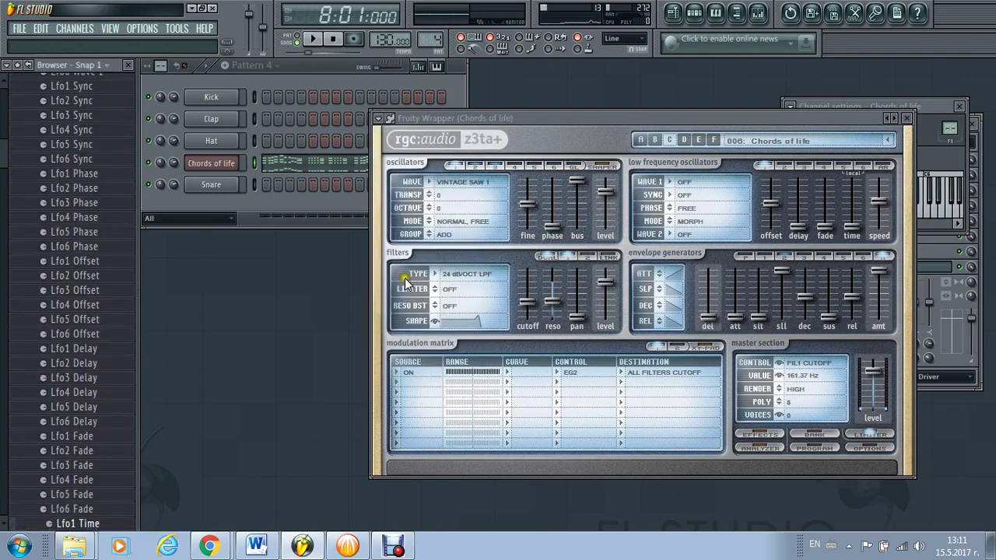
scroll(527, 304, "up", 2)
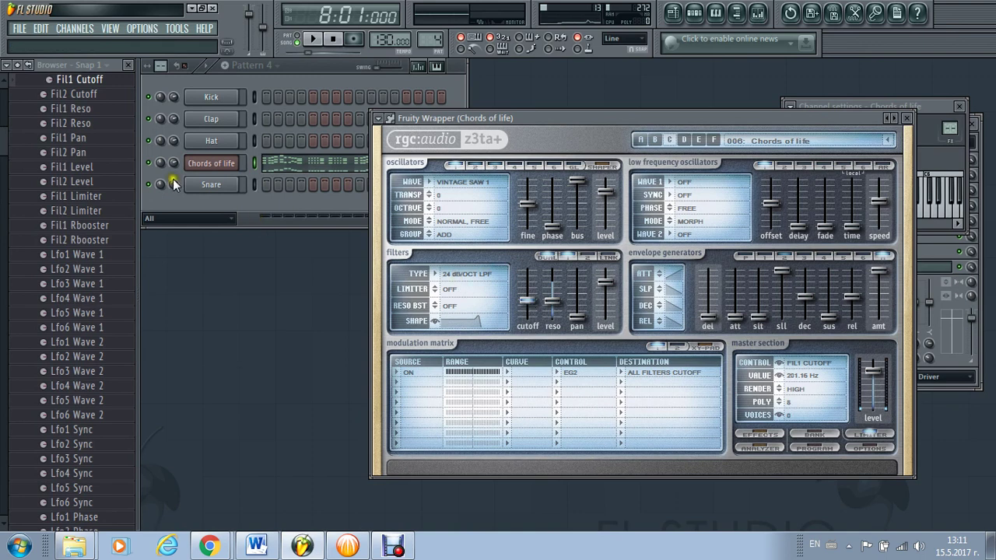
right_click(53, 82)
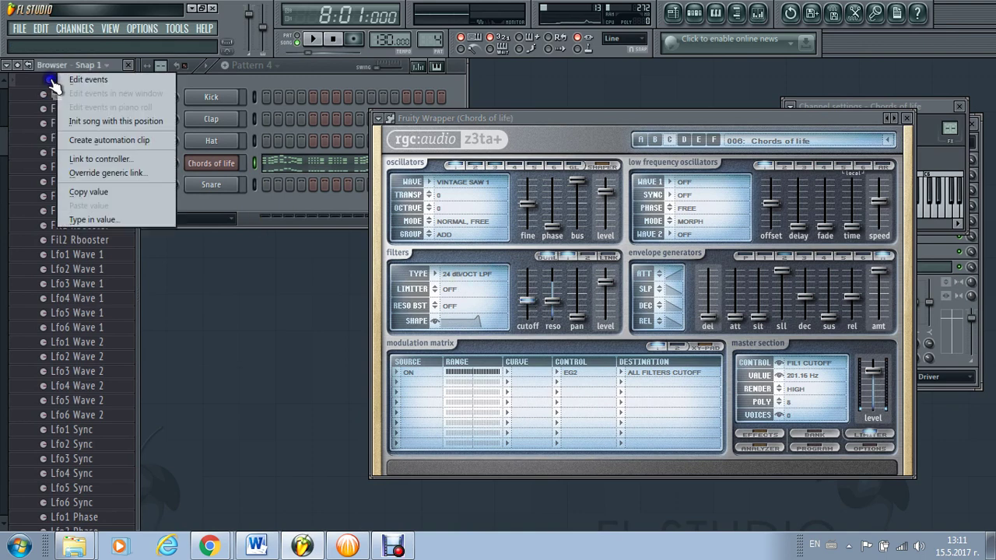
left_click(114, 142)
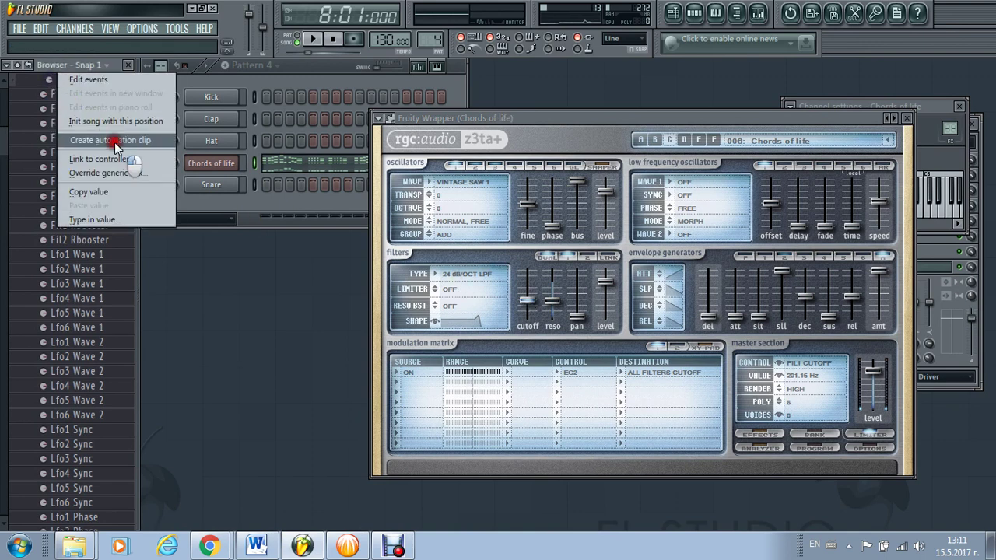
Show the playlist and add three points to the Fil1 Cutoff envelope, near bars 9, 15 and 23
left_click(672, 13)
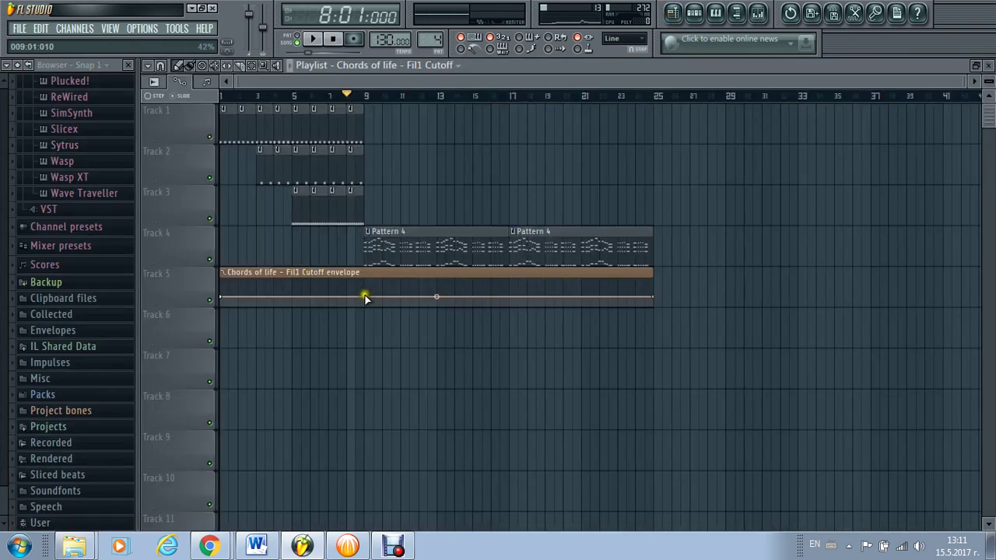
right_click(364, 296)
right_click(482, 294)
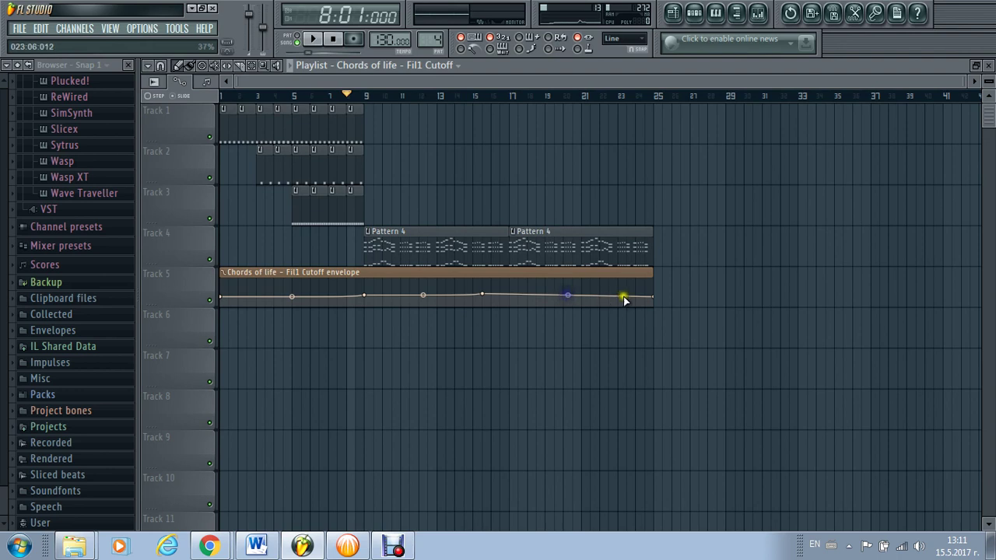
right_click(623, 297)
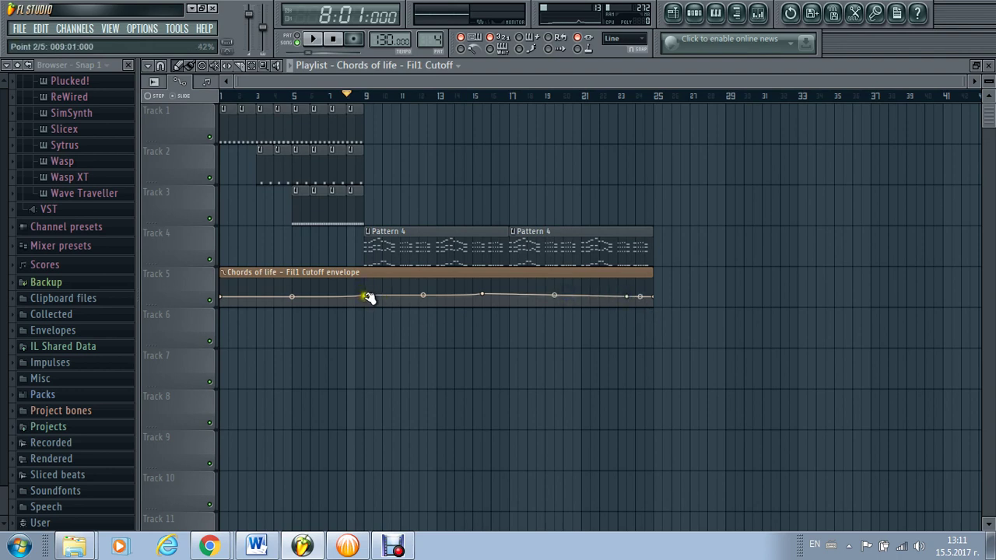
Shape the Fil1 Cutoff envelope to stay at its minimum until bar 9 and rise in a straight line to a peak at bar 17
left_click_drag(366, 296, 365, 306)
left_click_drag(292, 298, 293, 475)
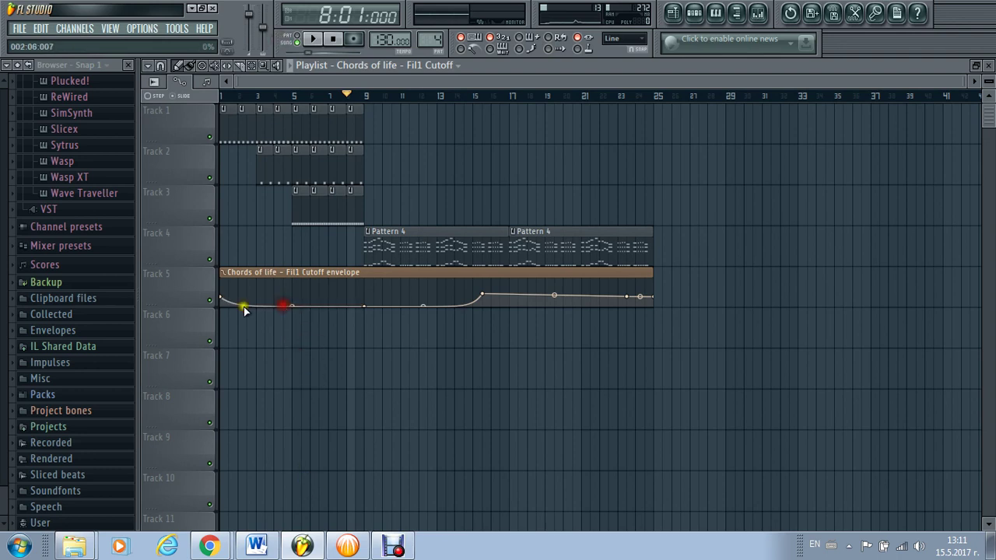
left_click_drag(225, 301, 218, 339)
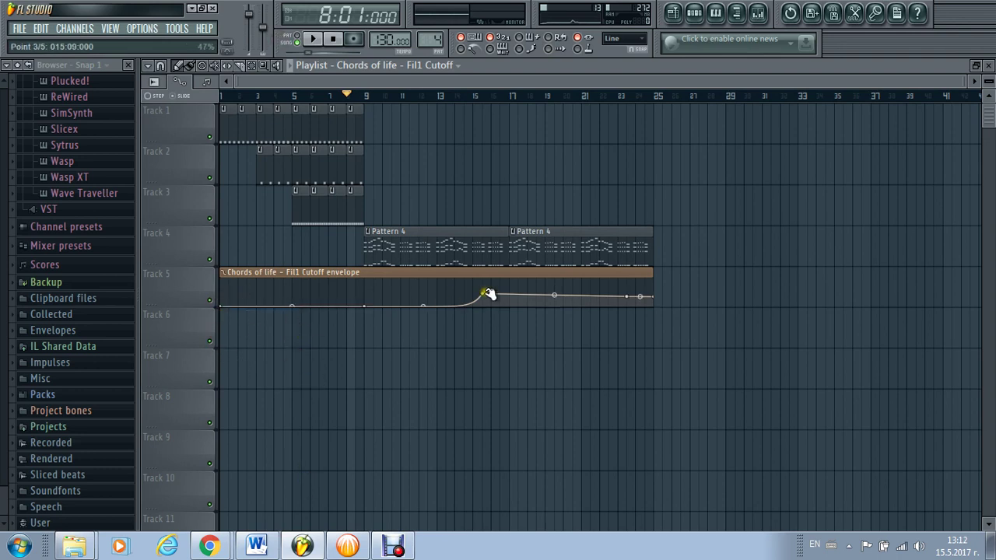
mouse_move(481, 294)
left_mouse_down()
mouse_move(515, 289)
mouse_move(482, 285)
left_mouse_up()
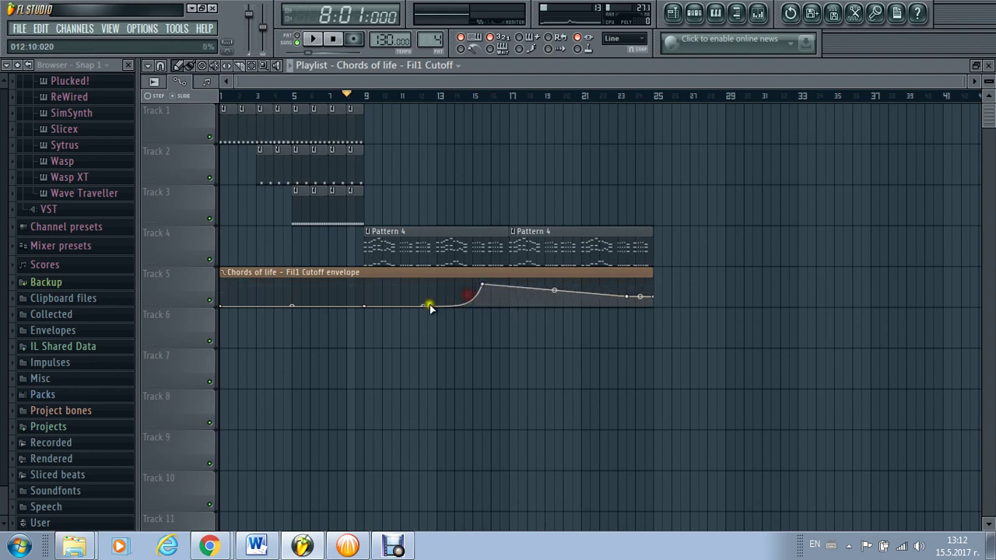
left_click_drag(420, 299, 350, 161)
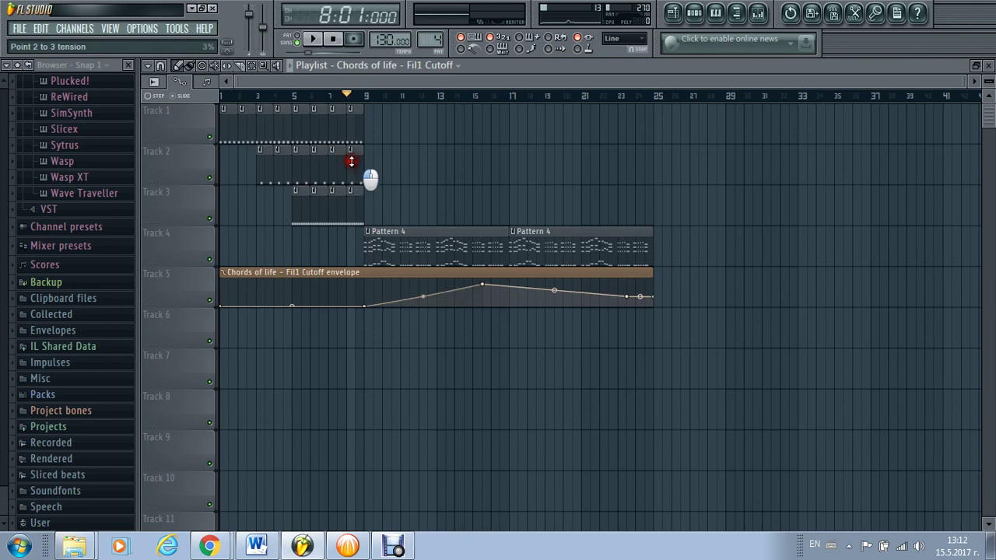
left_click_drag(482, 285, 507, 280)
Play the song from bar 8 and add low Fil1 Cutoff envelope points at bars 11 and 13
left_click(315, 39)
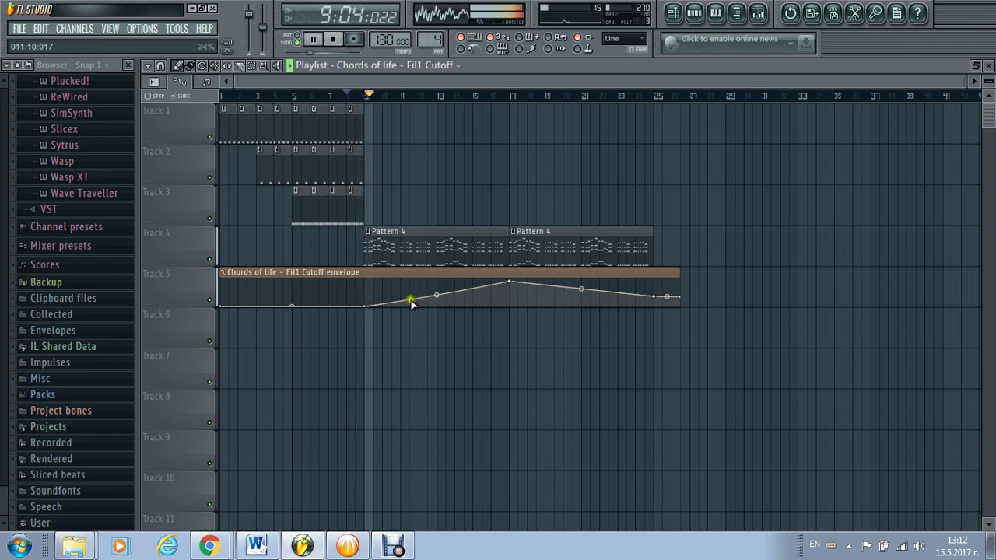
right_click(404, 302)
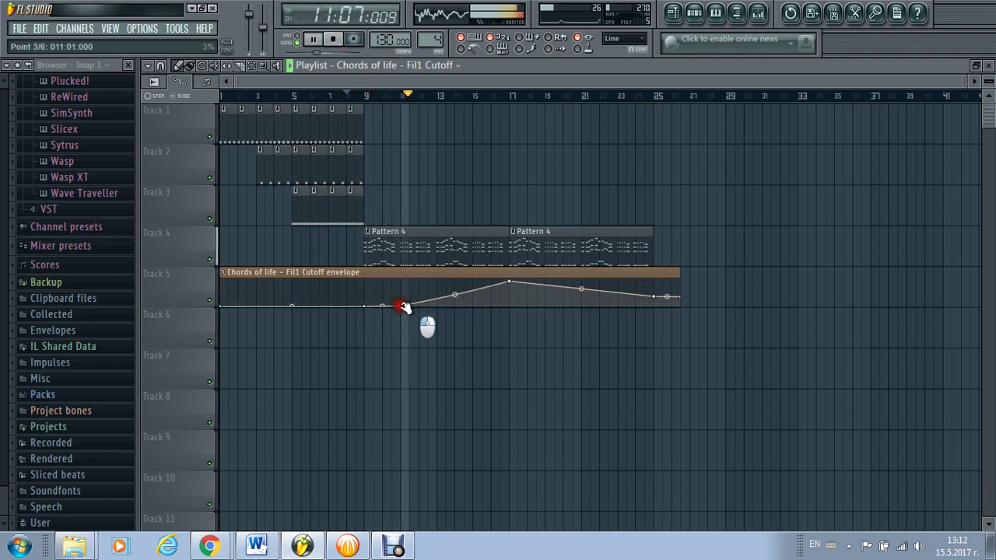
right_click(436, 302)
left_click(437, 303)
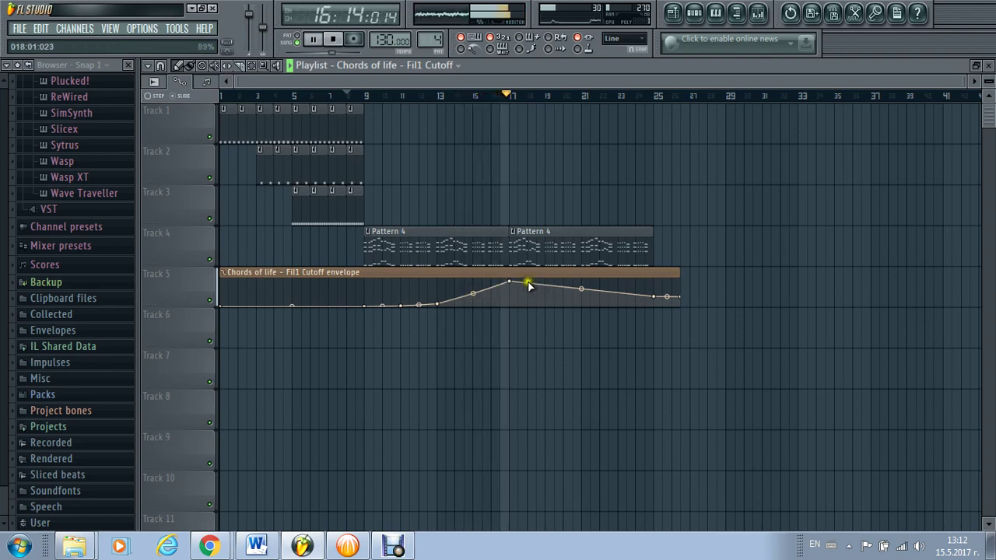
Zigzag the cutoff envelope with points between bars 17 and 21, hold it high to about bar 25, and stop playback
left_click_drag(526, 281, 581, 284)
right_click(566, 287)
right_click(581, 298)
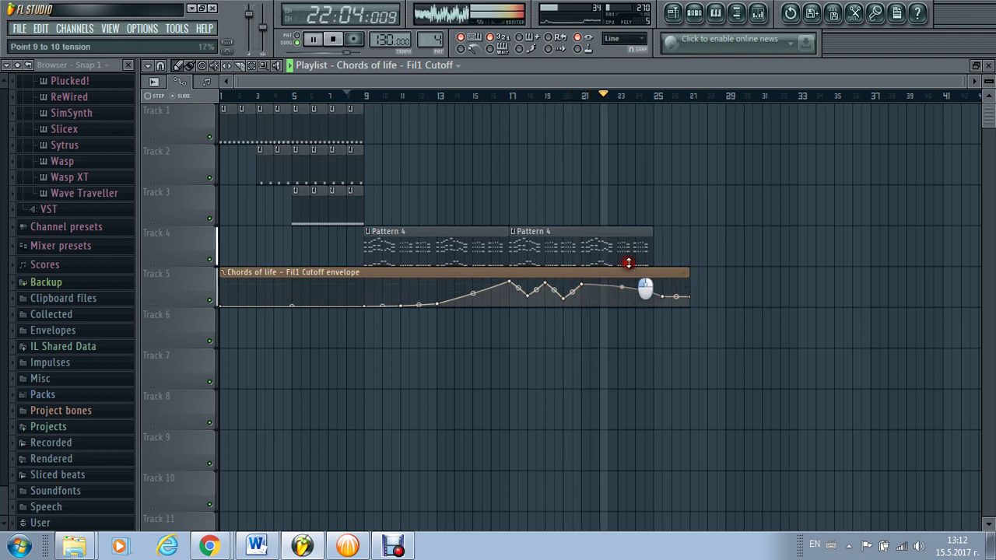
left_click_drag(661, 296, 661, 285)
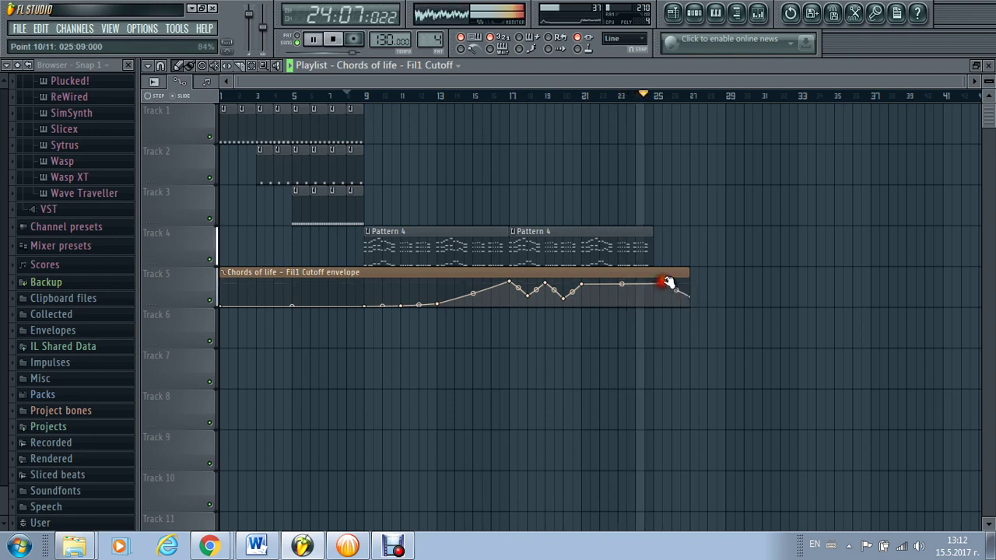
left_click(339, 39)
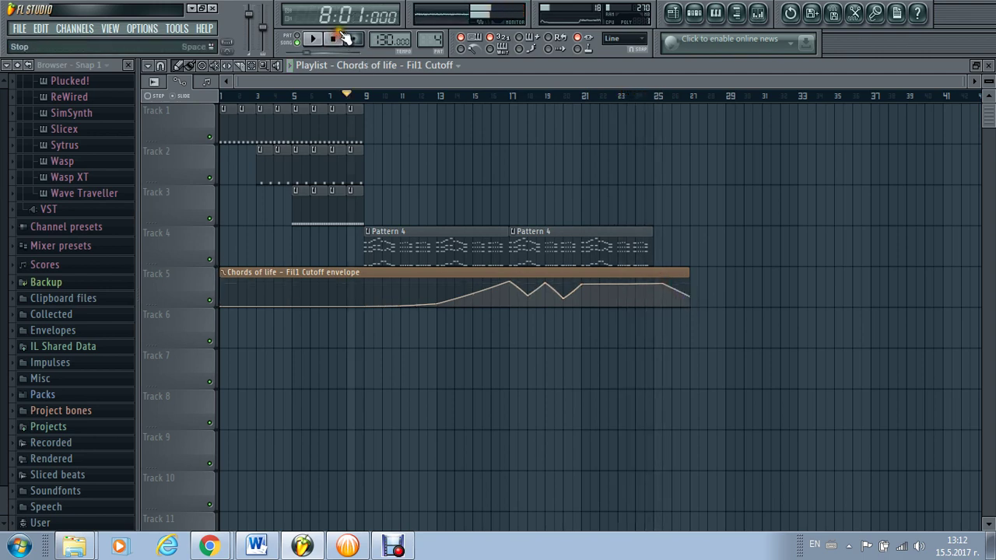
Place a Pattern 4 clip at bar 25 on Track 4 and four Pattern 3 clips at bars 21 to 24 on Track 3
left_click(424, 250)
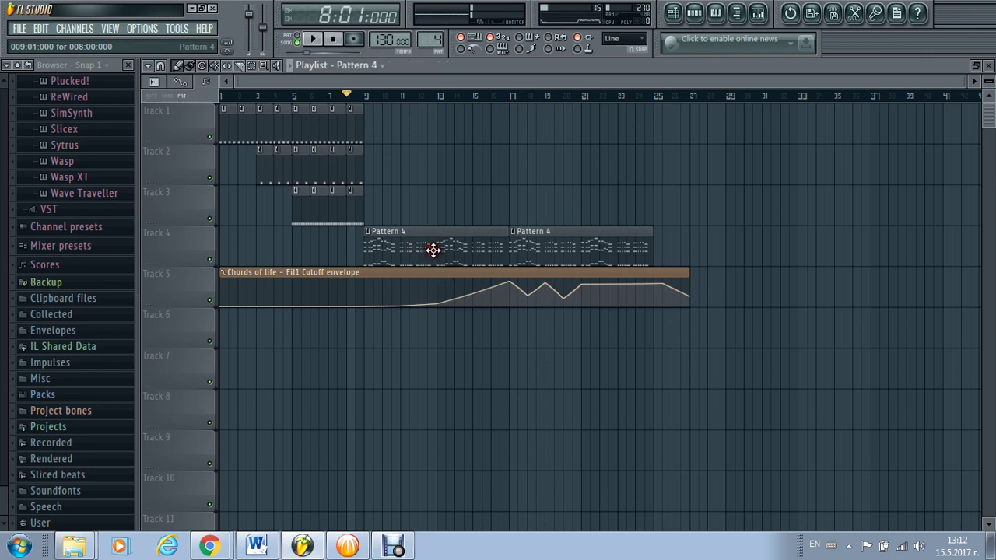
left_click(660, 250)
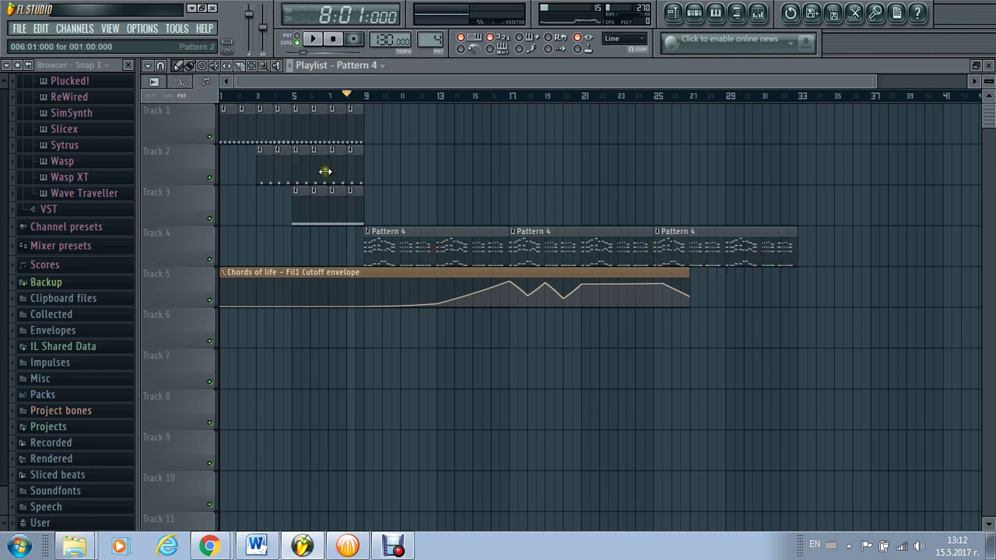
left_click(328, 205)
left_click(584, 205)
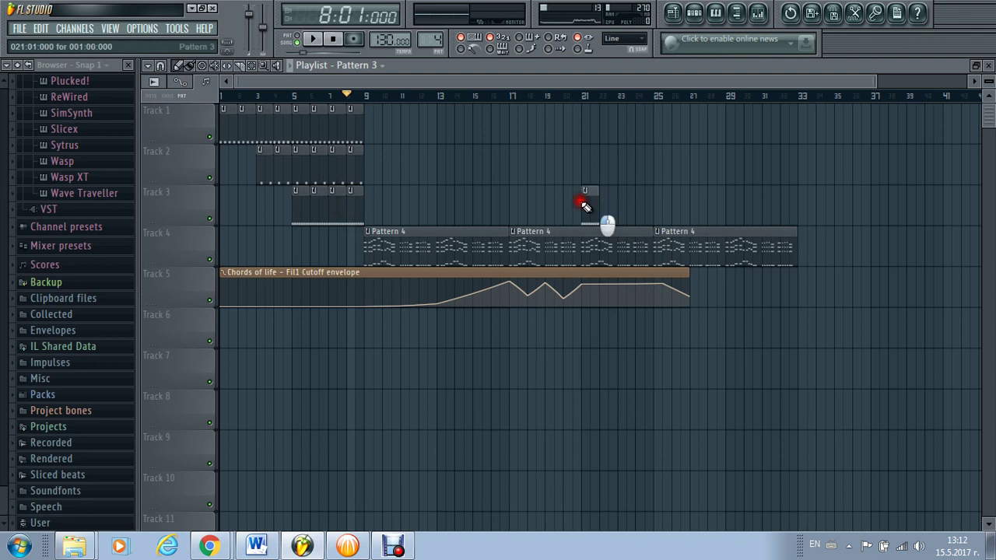
left_click_drag(598, 211, 658, 235)
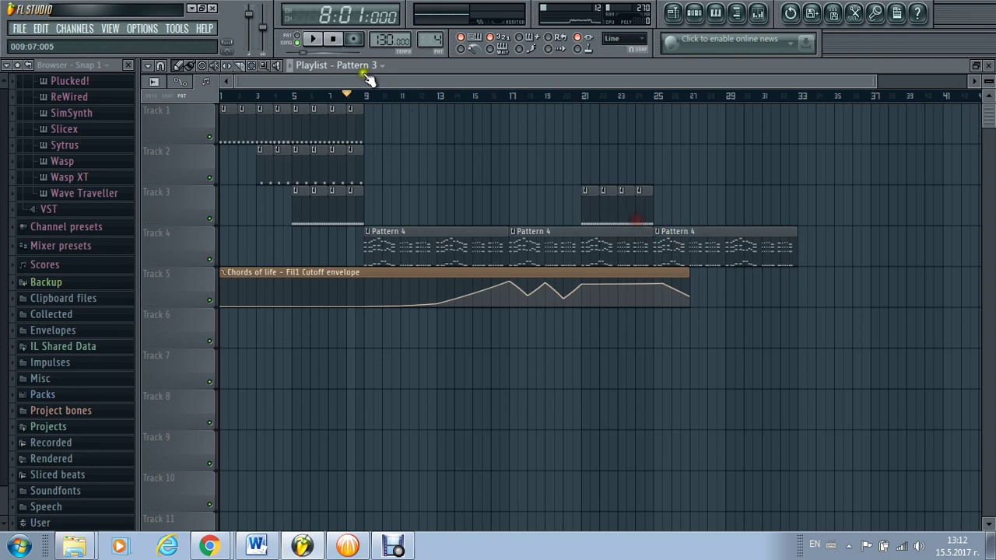
Play the song from bar 8 and add Pattern 3 clips at bars 19 and 20 on Track 3
left_click(313, 40)
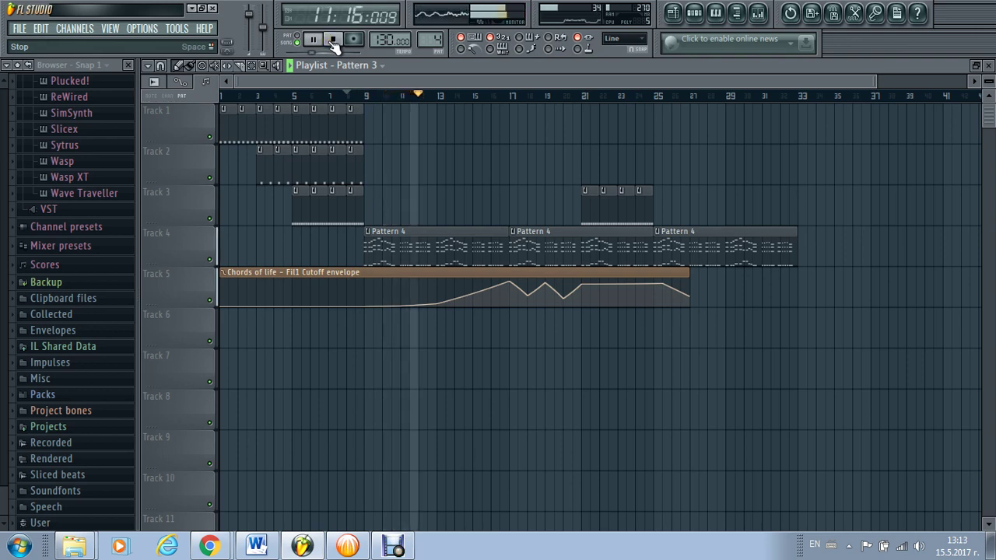
mouse_move(688, 273)
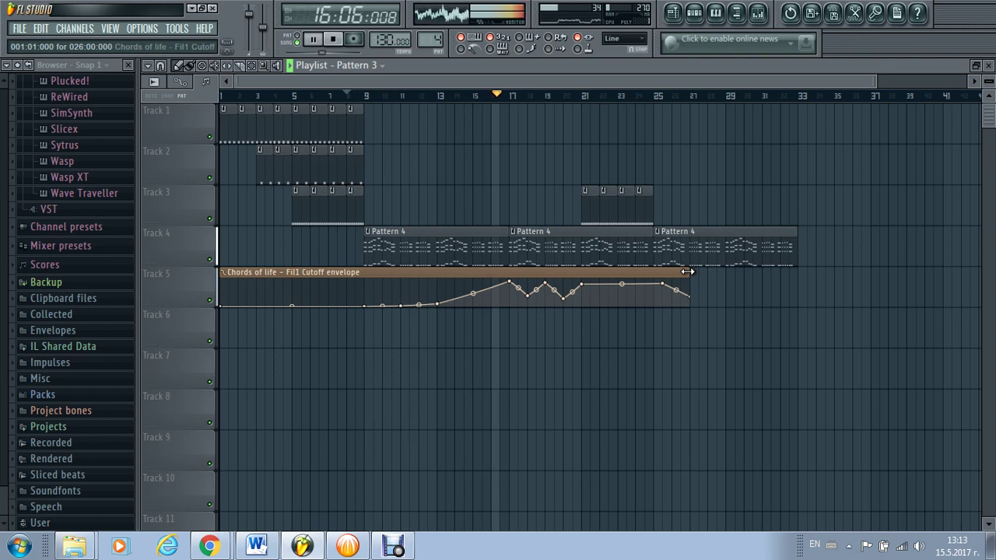
left_click(591, 204)
left_click_drag(547, 208, 549, 208)
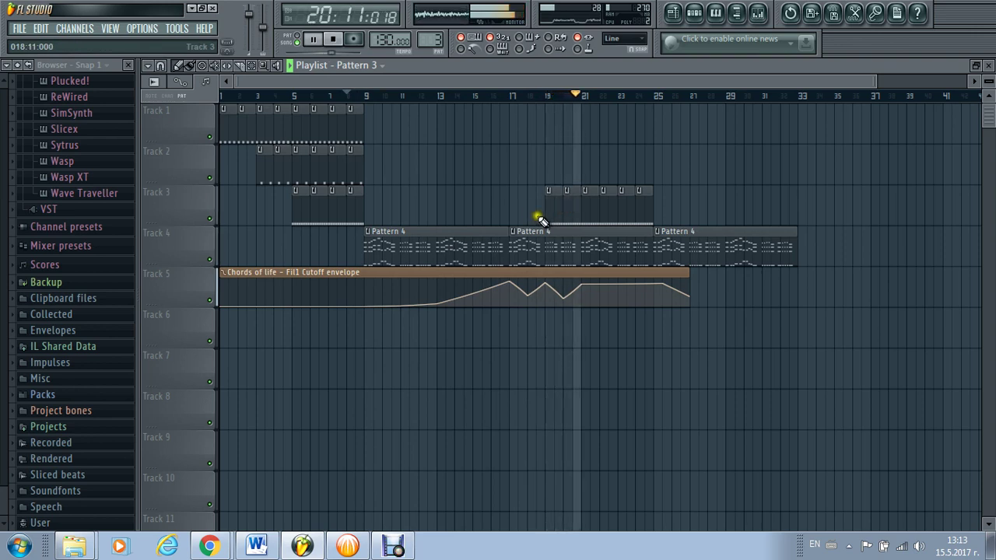
Place Pattern 2 clips at bars 23 and 24 on Track 2, and stop playback
left_click(314, 179)
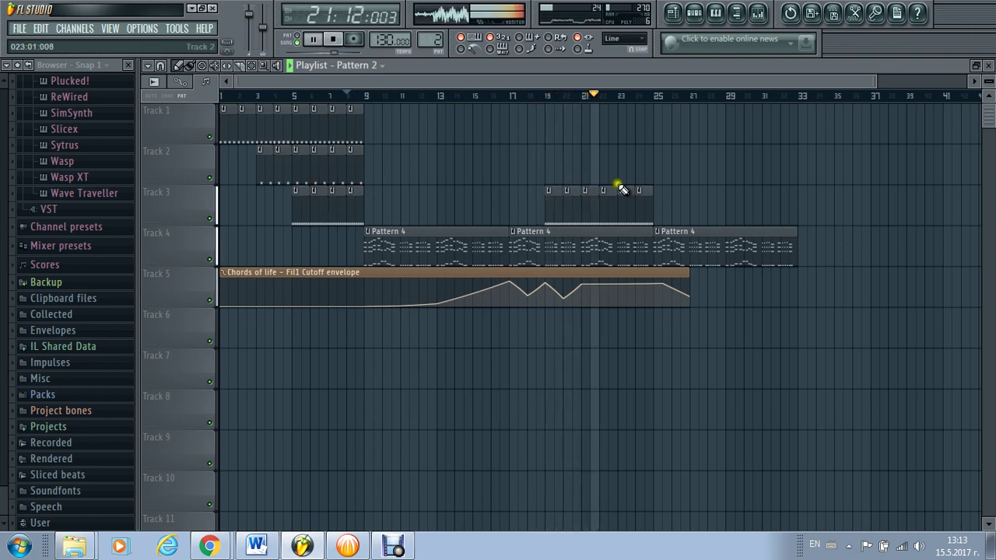
left_click(622, 162)
left_click(638, 167)
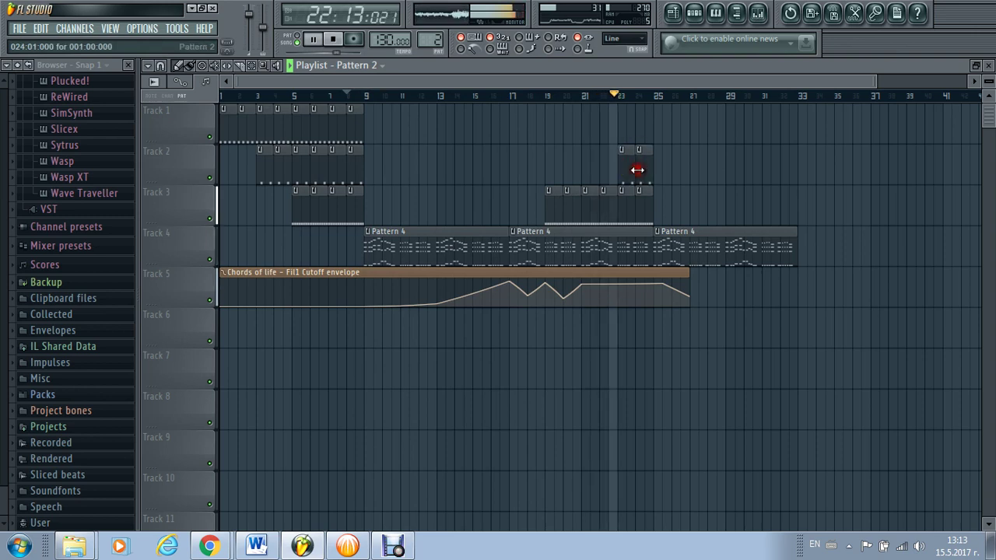
left_click(332, 41)
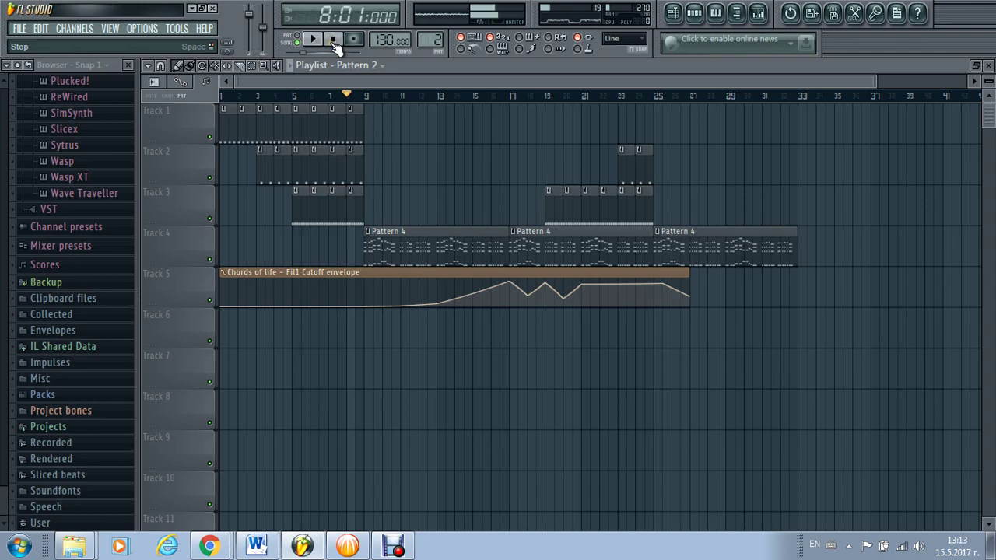
left_click(391, 547)
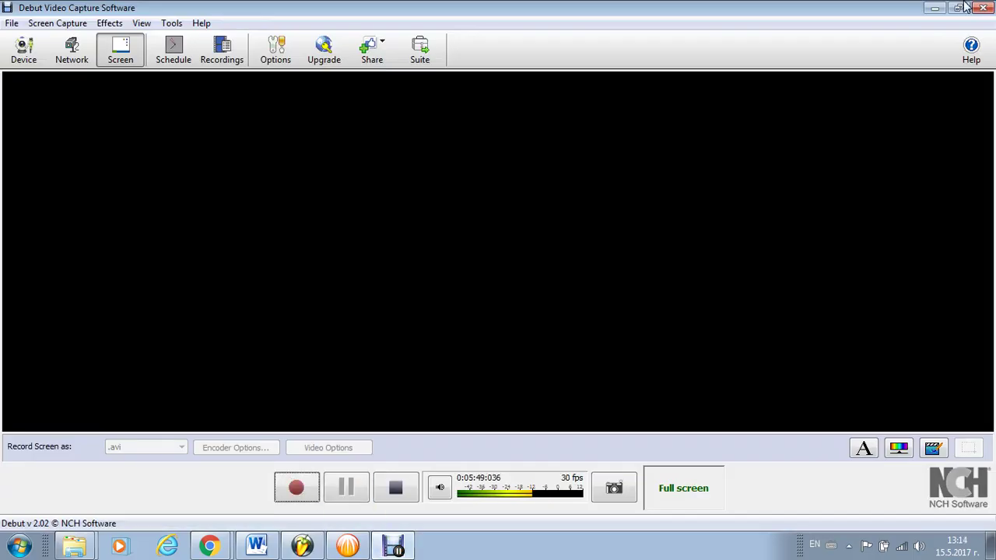
left_click(935, 6)
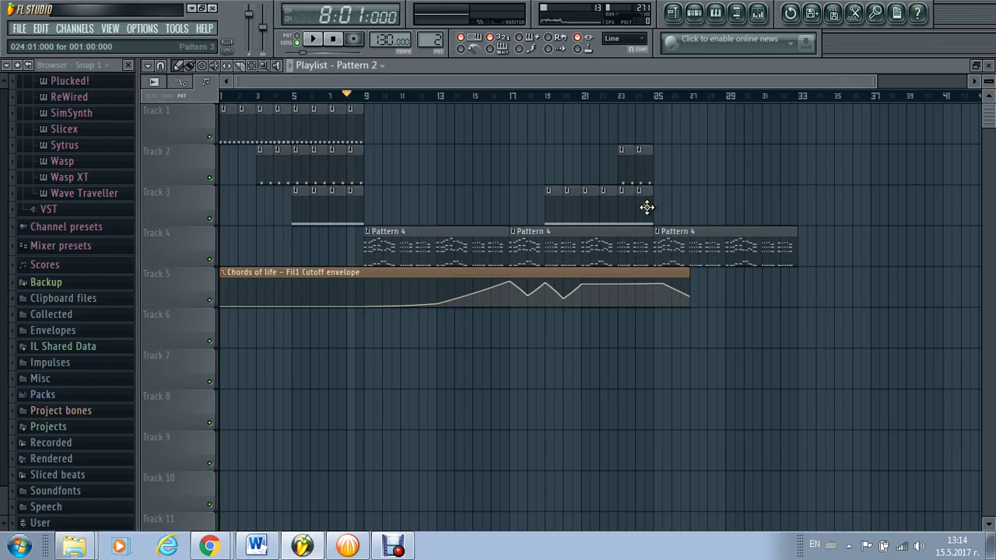
Add Pattern 3 clips on Track 3 and Pattern 2 clips on Track 2 at bars 25 and 26
left_click(655, 210)
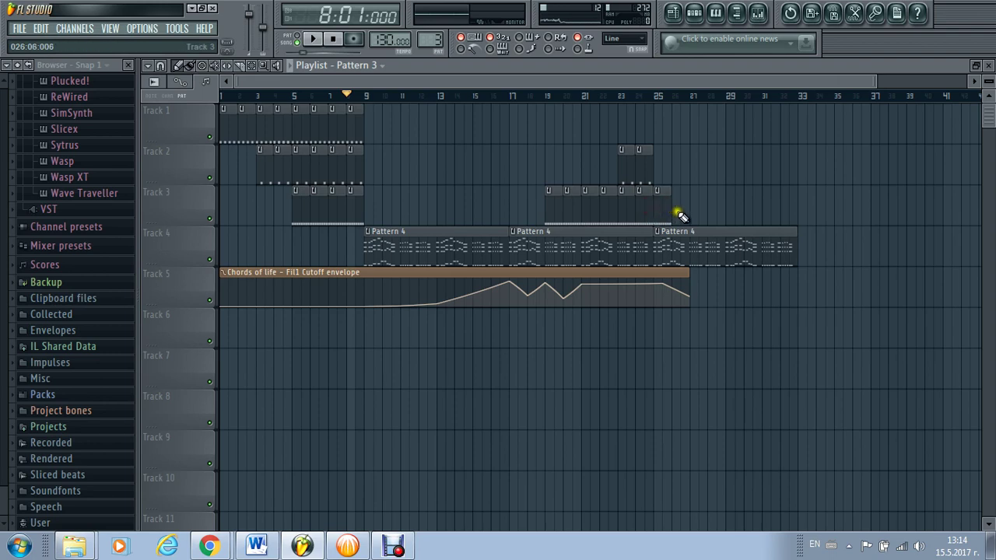
left_click(679, 216)
left_click(652, 181)
left_click(655, 166)
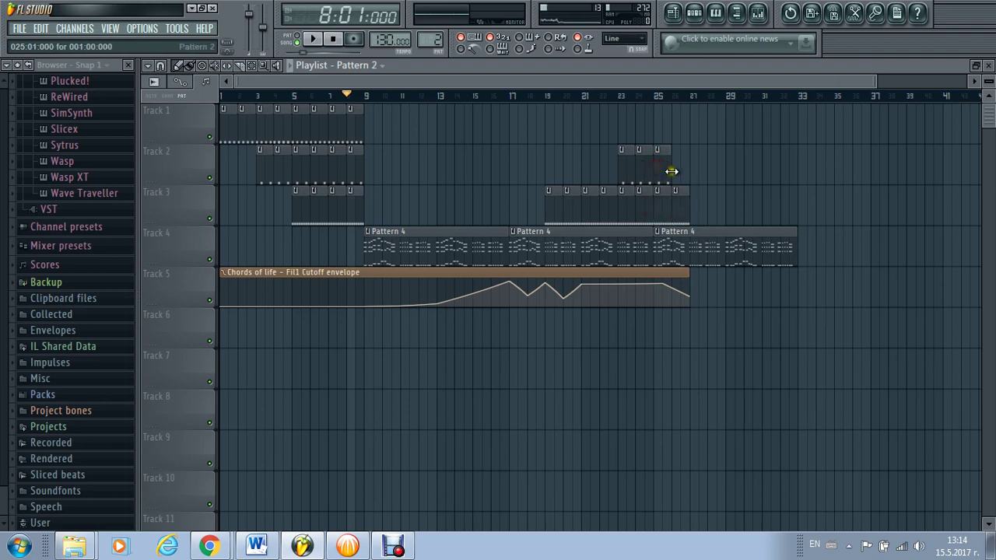
left_click_drag(671, 172, 689, 171)
Play the song from bar 20 through the added drum clips and stop playback
left_click(563, 93)
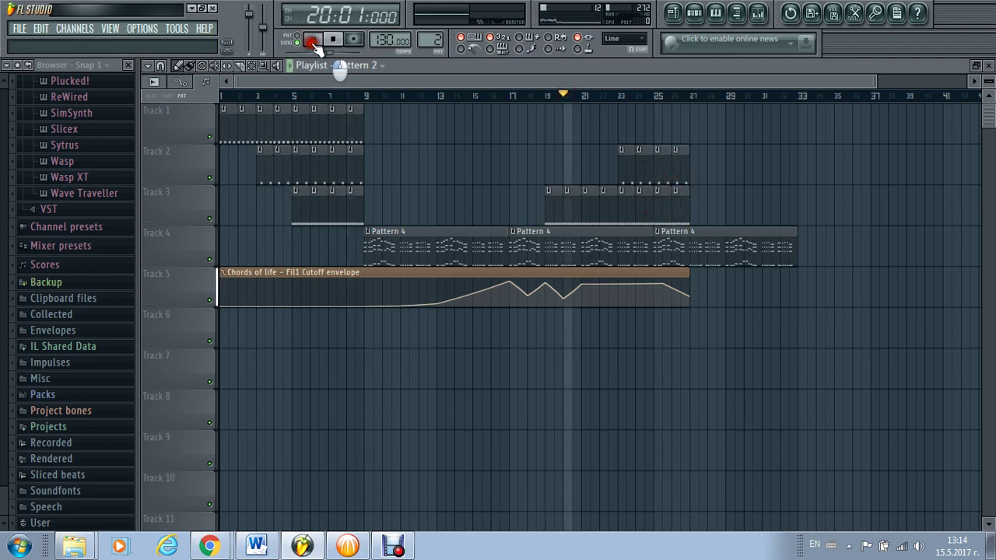
left_click(312, 40)
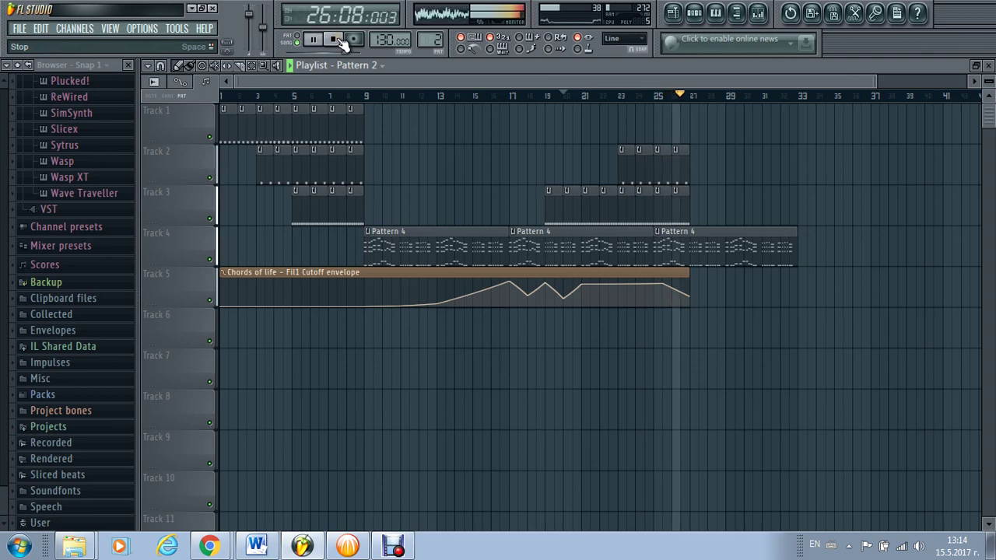
left_click(342, 43)
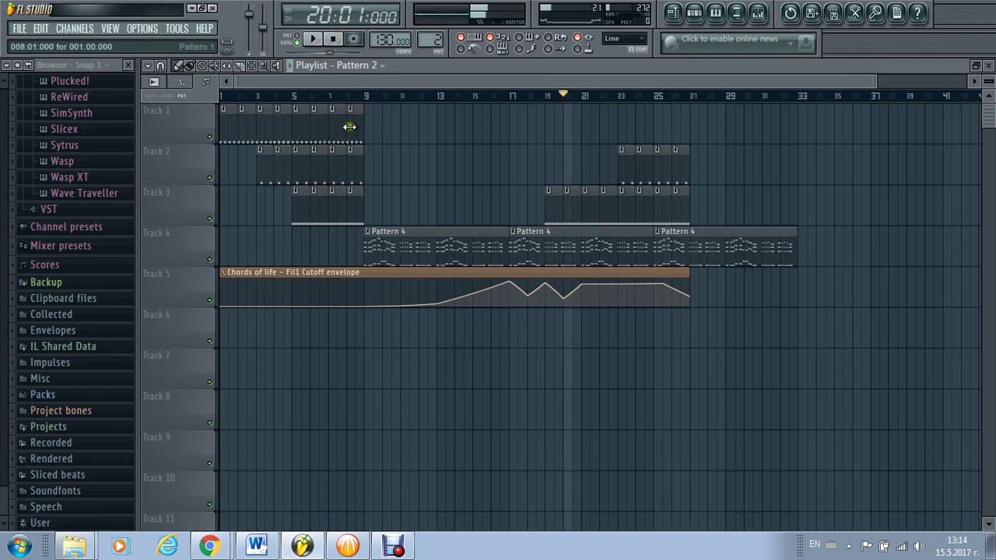
Fill bars 27 to 32 with Pattern 1 clips on Track 1, Pattern 2 clips on Track 2 and Pattern 3 clips on Track 3
left_click(693, 118)
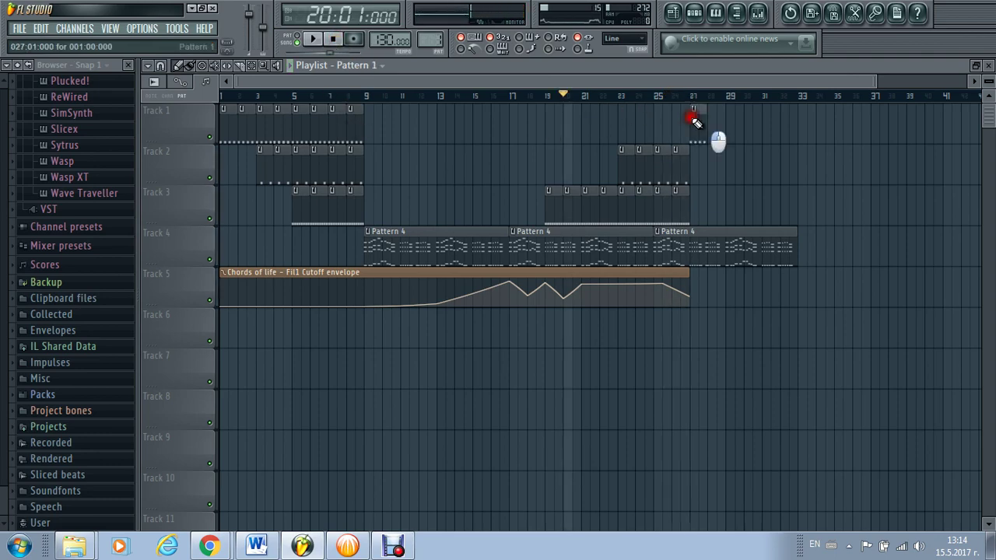
left_click_drag(714, 127, 781, 131)
left_click(619, 199)
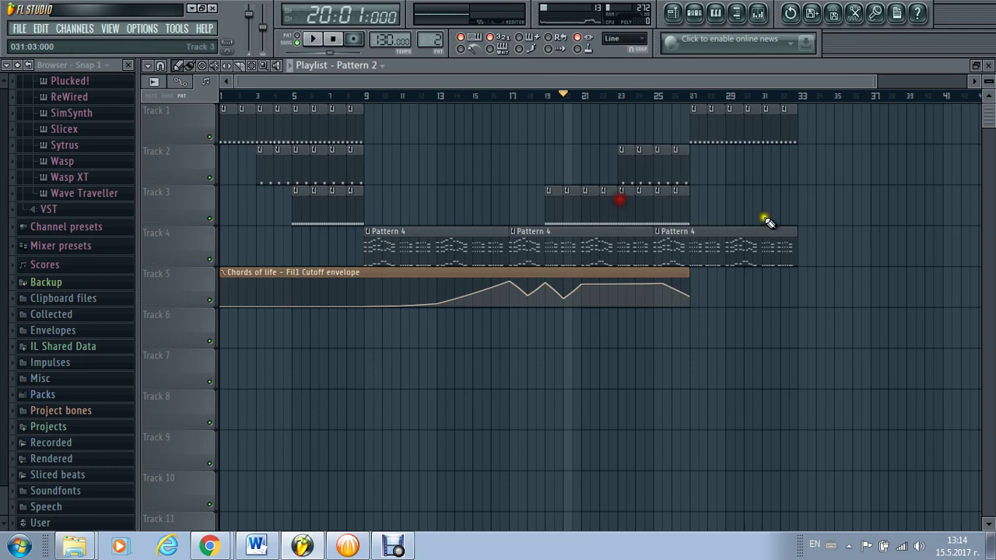
left_click_drag(695, 169, 781, 179)
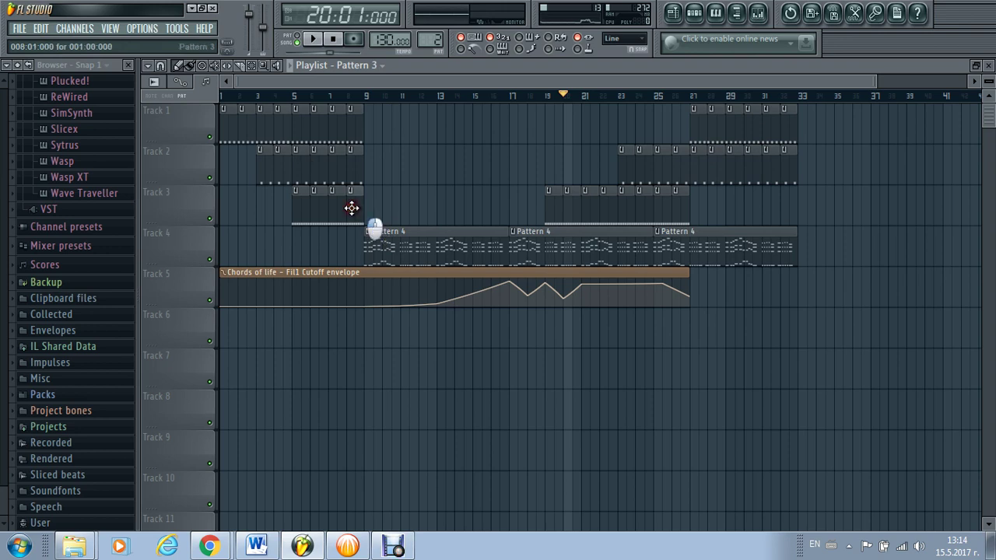
left_click(691, 212)
left_click_drag(716, 218, 795, 218)
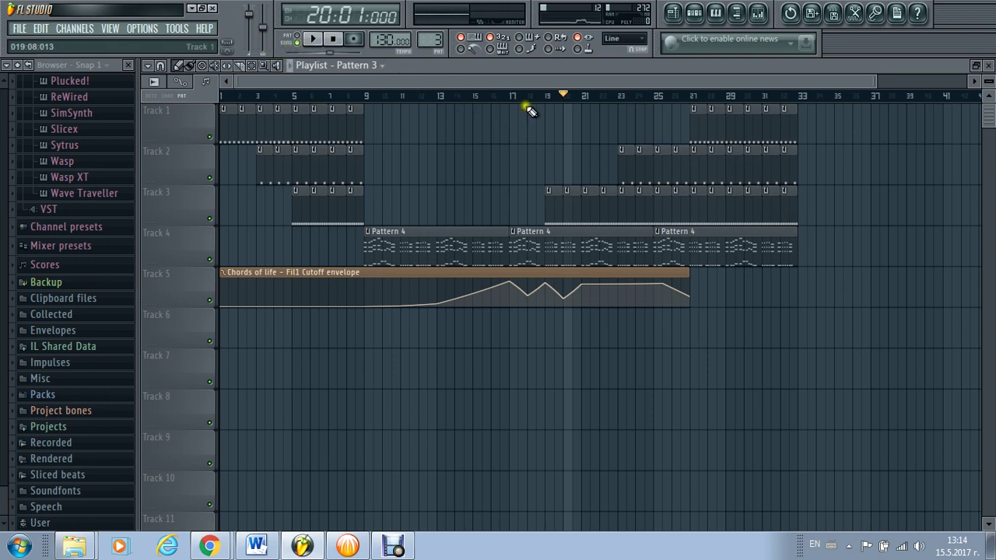
Play the song from the start while raising the cutoff envelope's bar 21 to 25 plateau to about 92% and deepening the dips at bars 18 and 20
key("space")
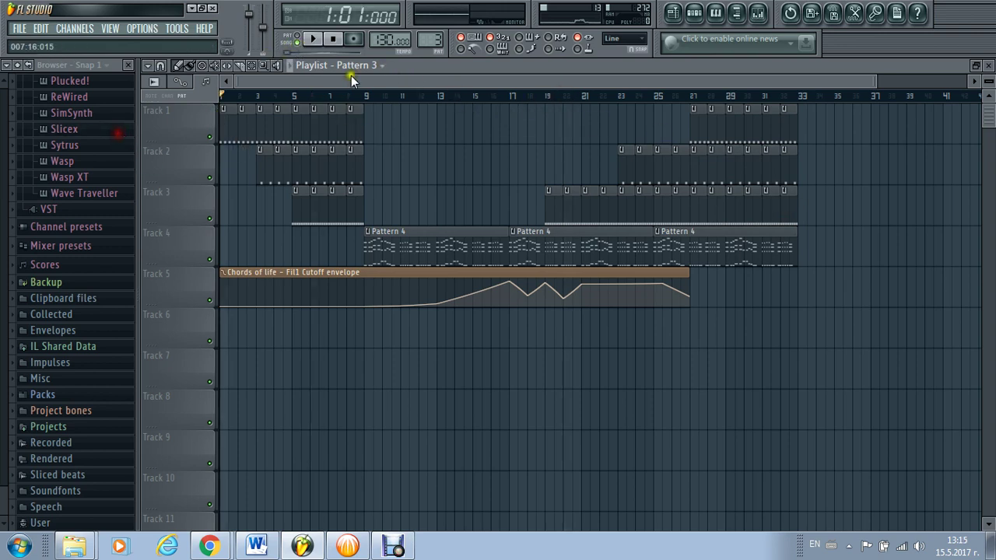
left_click(312, 39)
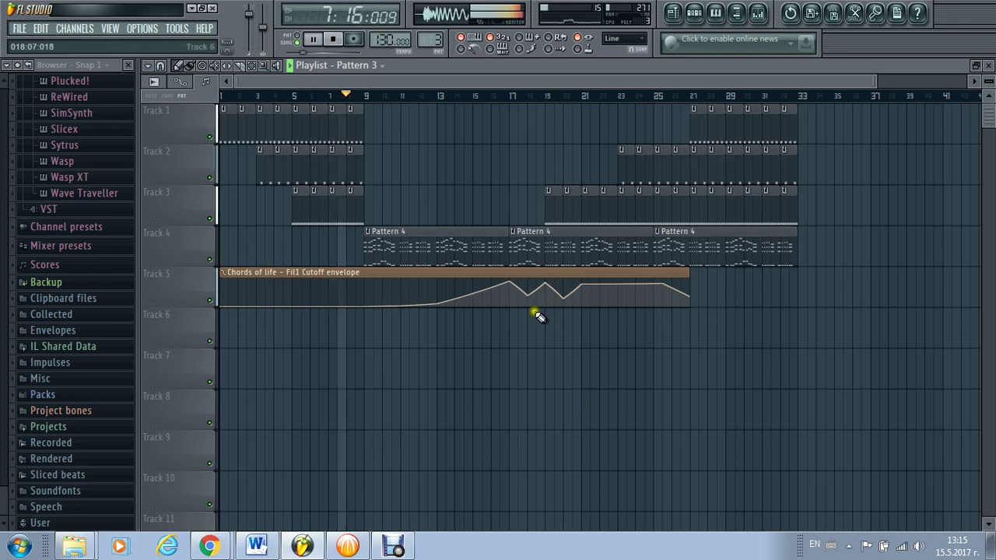
mouse_move(529, 290)
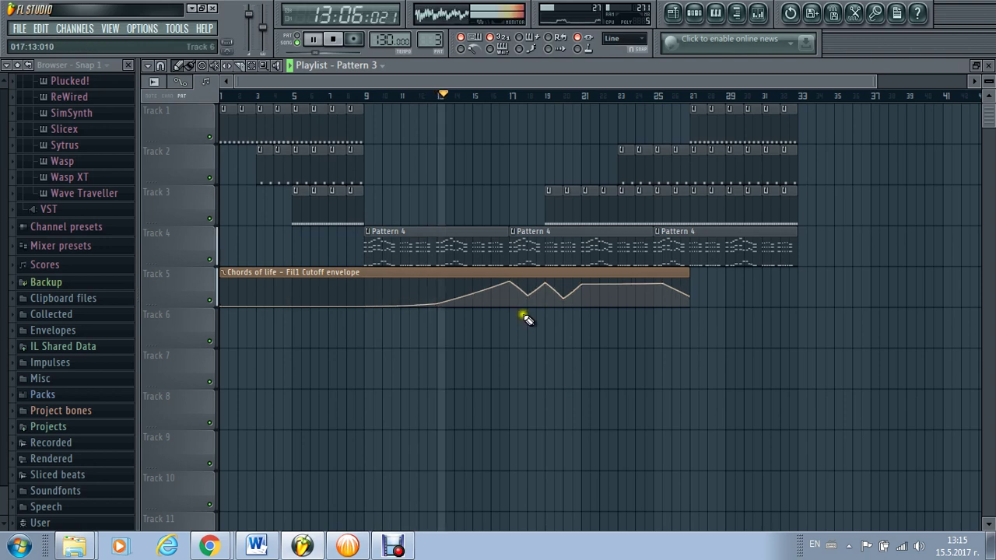
left_click(550, 282)
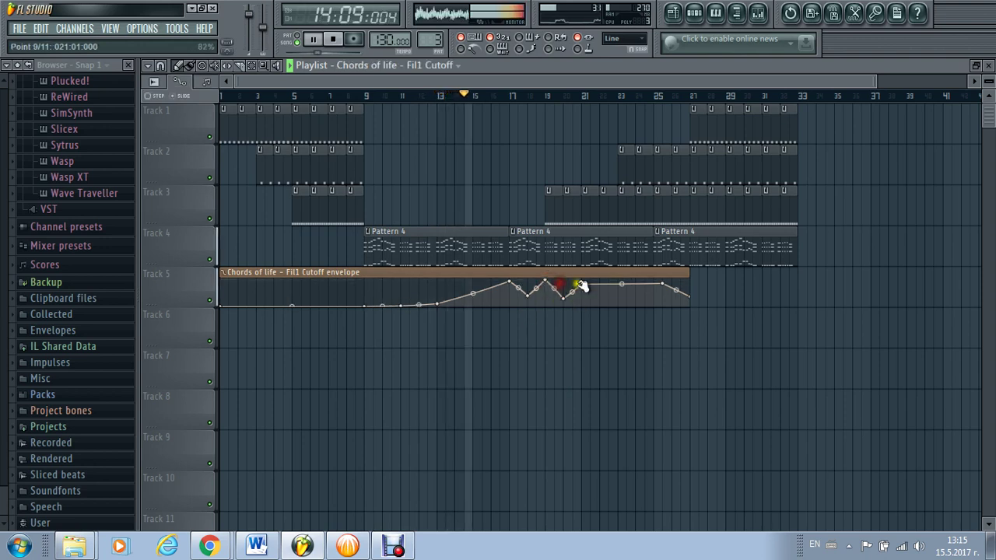
left_click_drag(585, 284, 583, 283)
left_click_drag(662, 284, 669, 282)
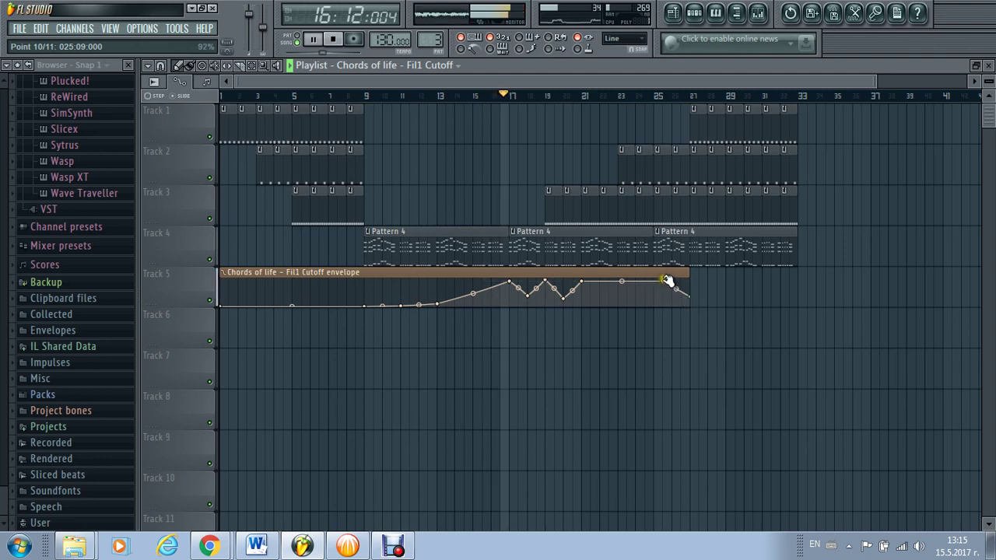
left_click(643, 284)
left_click(630, 298)
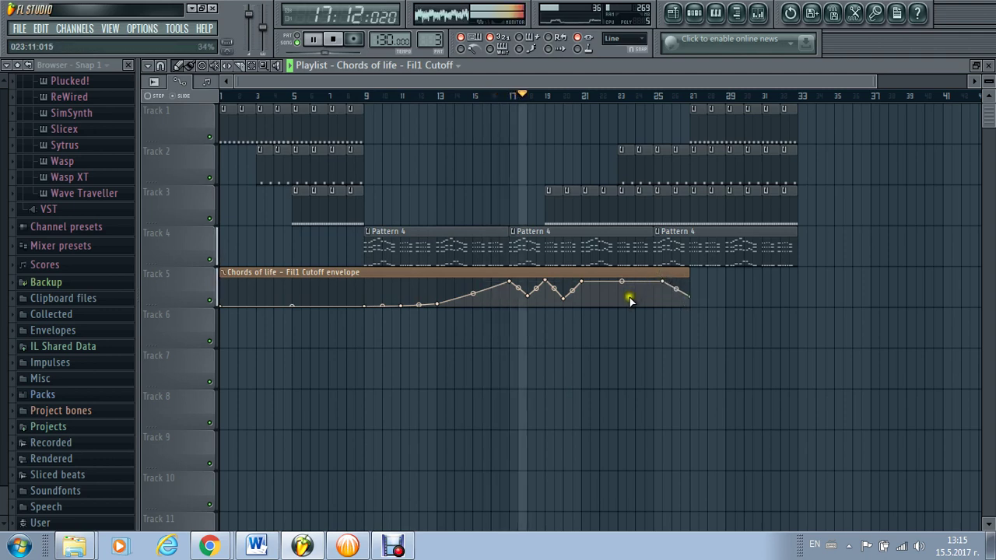
left_click_drag(527, 296, 558, 304)
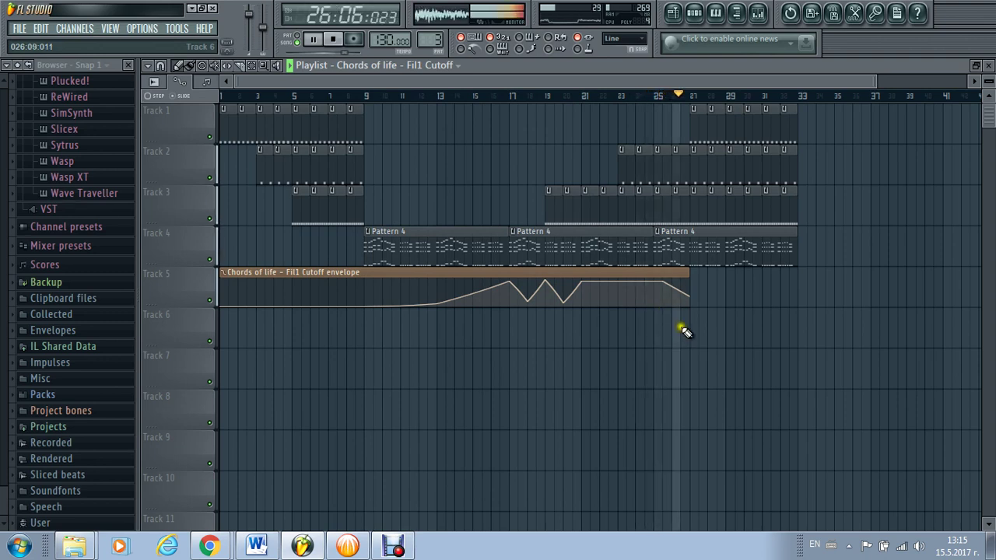
Lower the Chords of life channel volume to 68% and return to the playlist
left_click(987, 66)
left_click(187, 164)
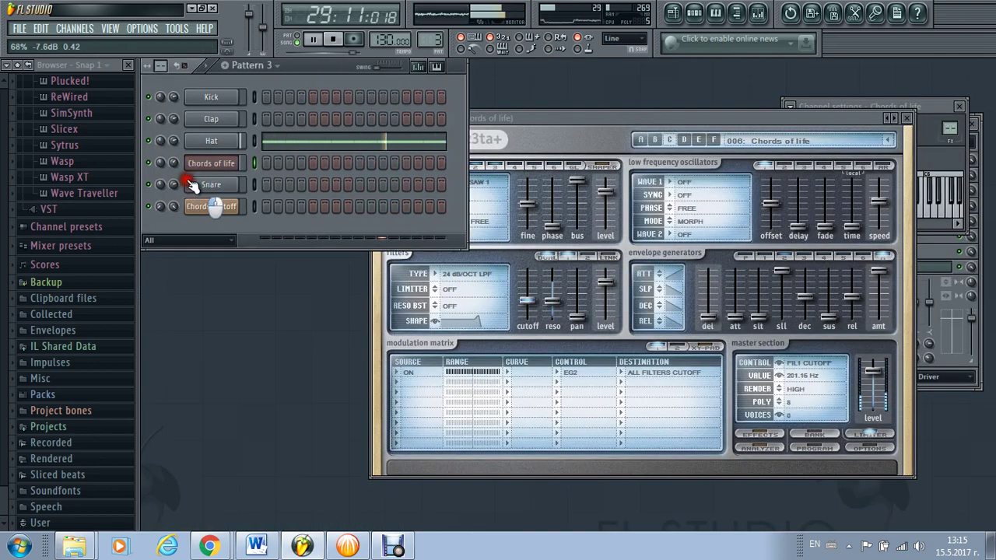
left_click(672, 13)
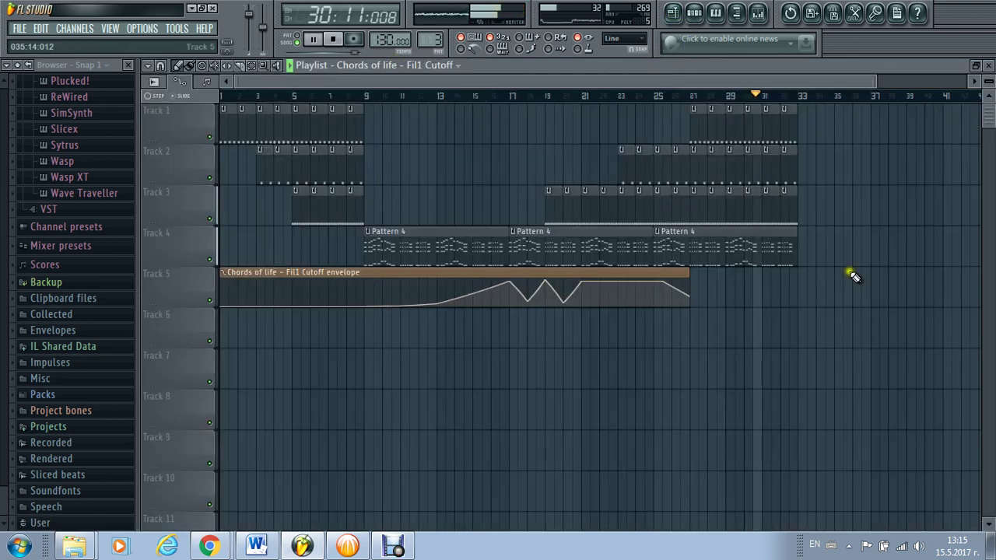
Lower the cutoff envelope's end point to 21%, stop playback and extend the envelope clip through bar 32
left_click_drag(691, 294, 695, 300)
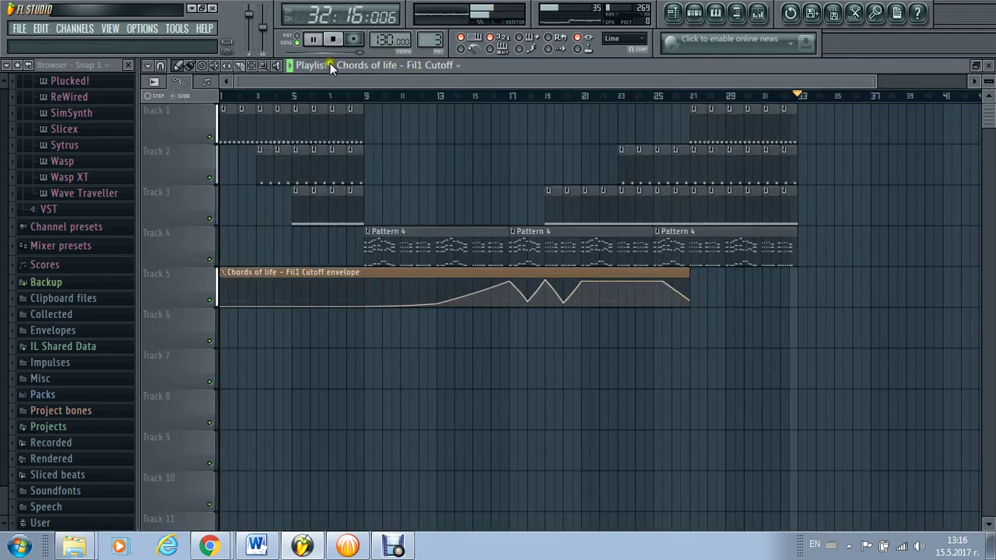
left_click(332, 39)
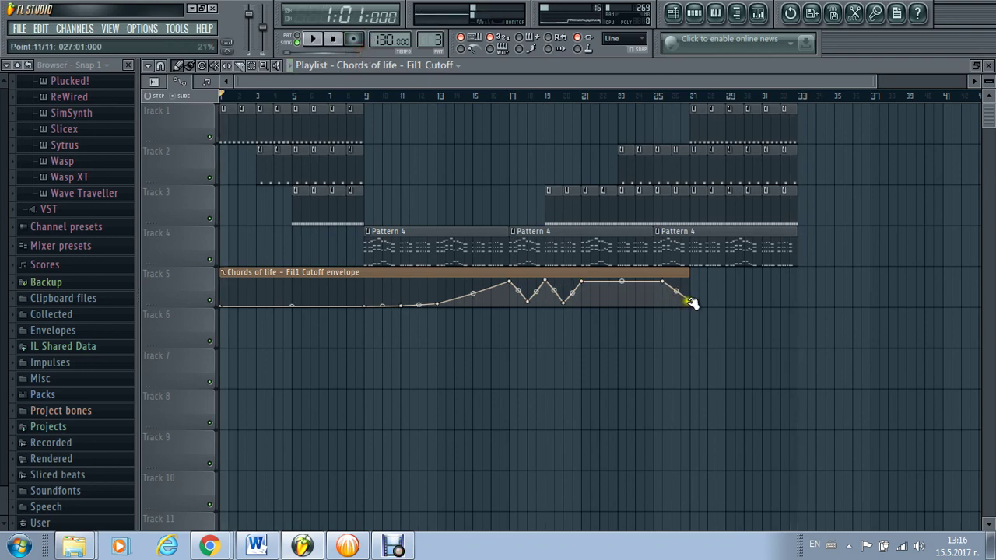
left_click_drag(689, 271, 797, 270)
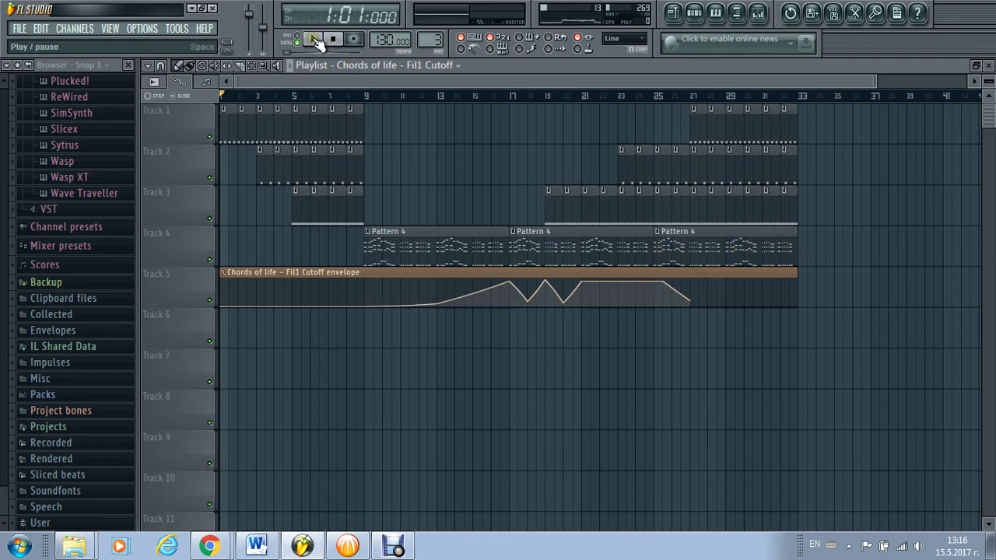
Play the song from the start, raise the Kick channel volume to 84% and return to the playlist
left_click(315, 40)
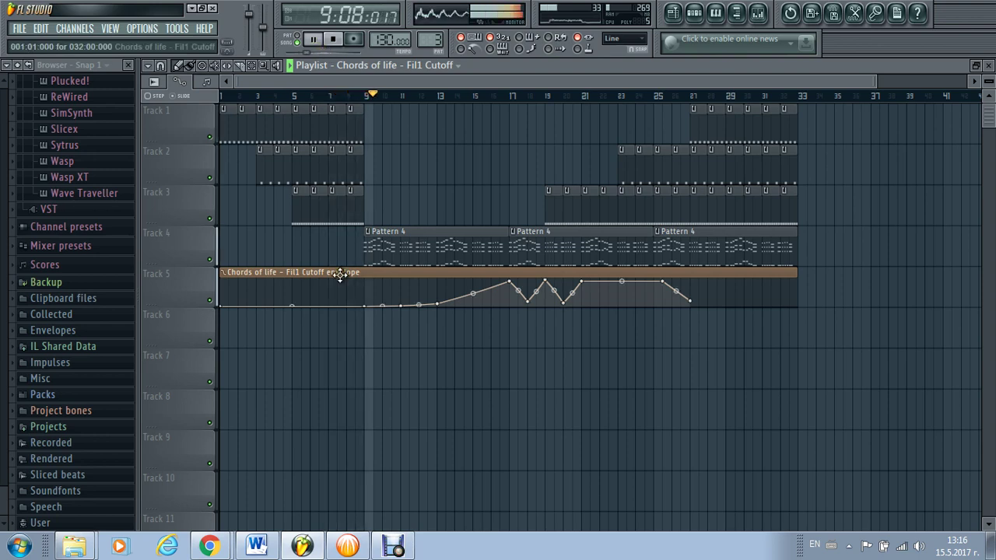
mouse_move(371, 305)
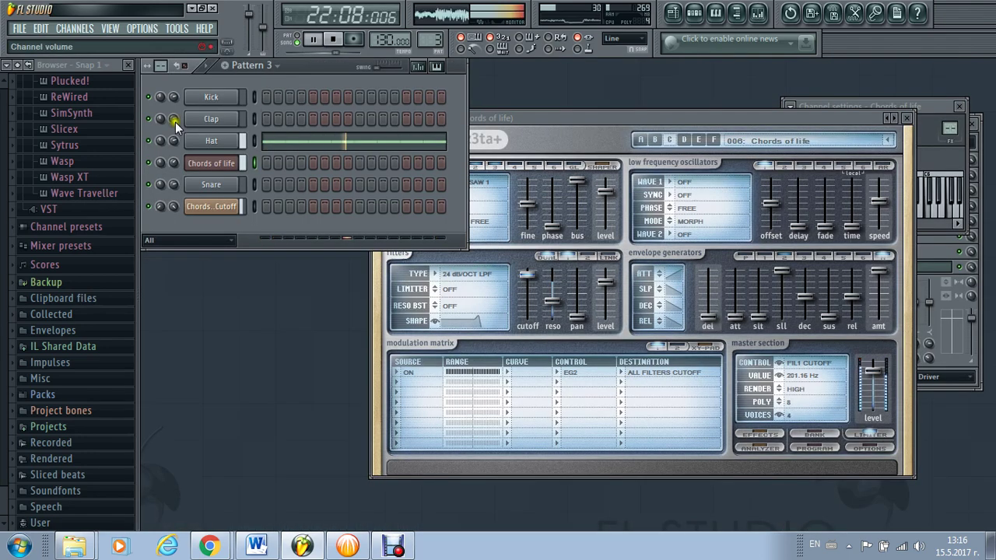
left_click_drag(171, 102, 177, 87)
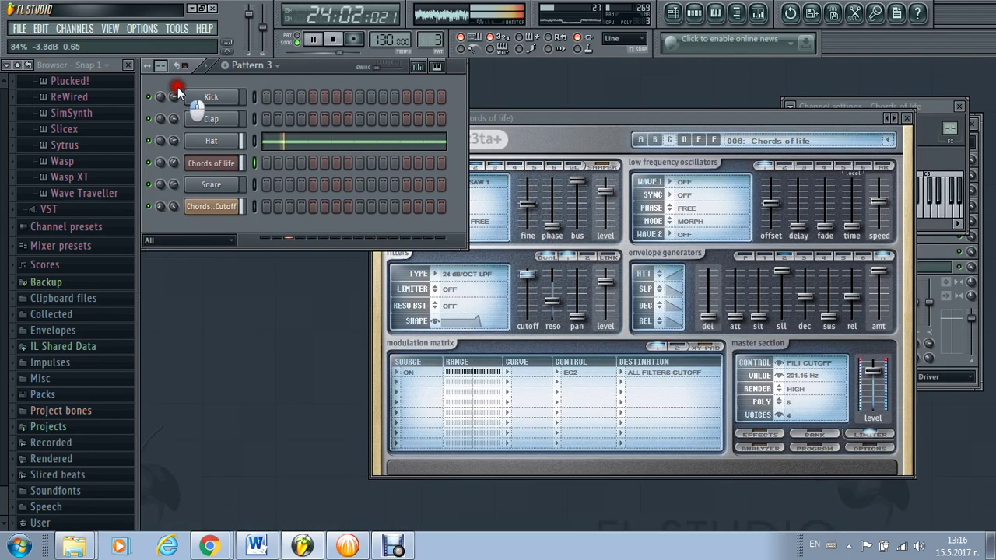
left_click(758, 13)
left_click(673, 13)
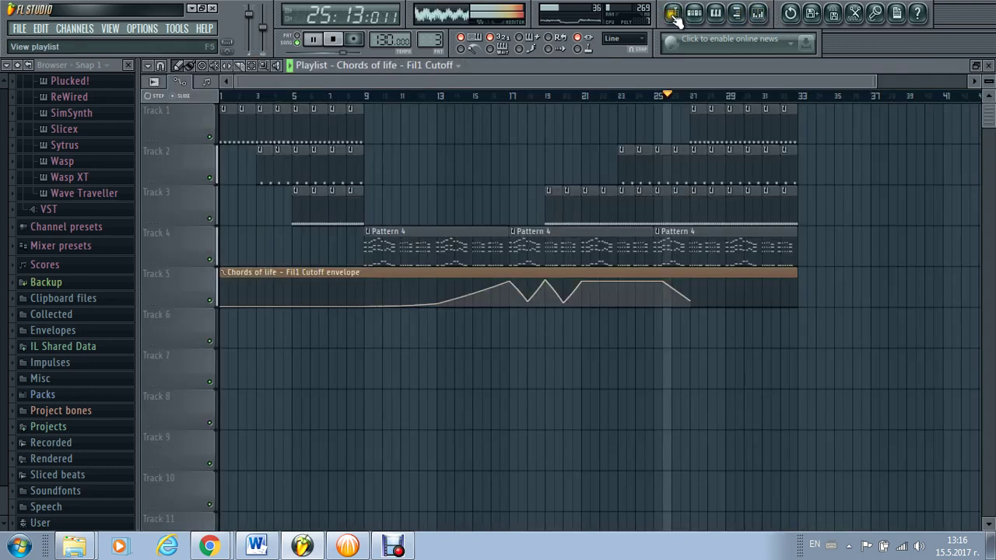